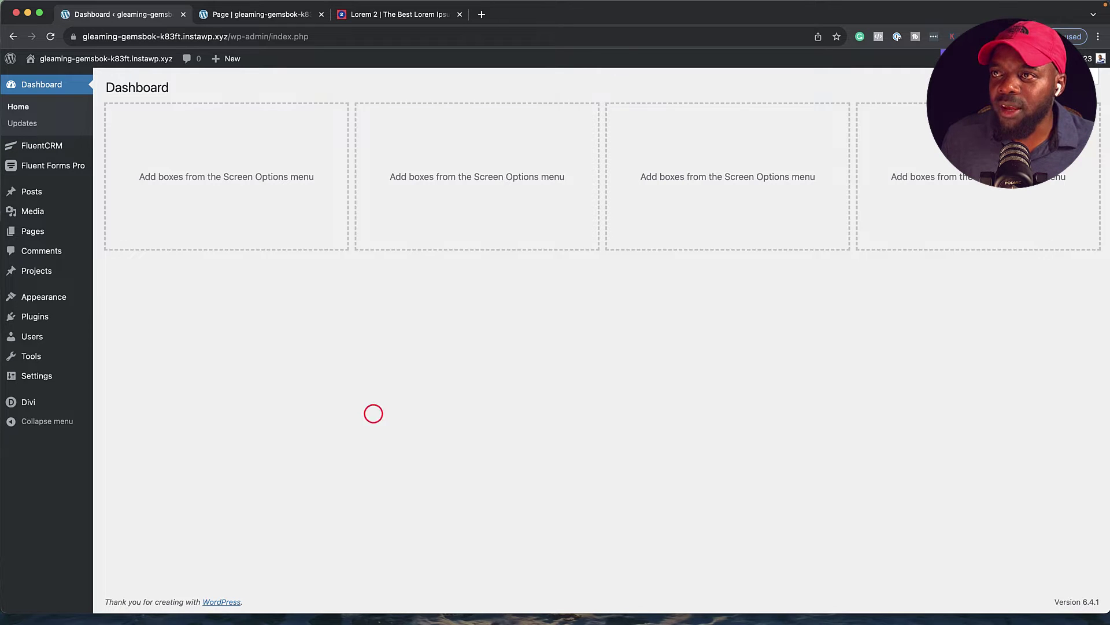
# - Open the Contact Form Demo form for editing from the Fluent Forms list
pyautogui.moveTo(52, 166)
pyautogui.click(127, 167)
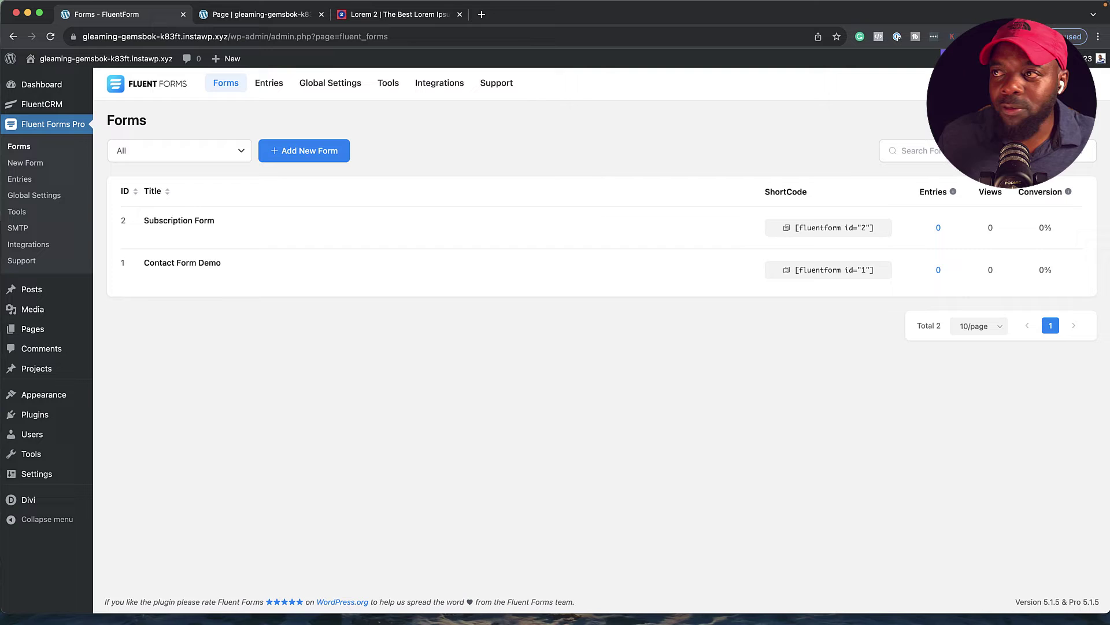
pyautogui.moveTo(287, 272)
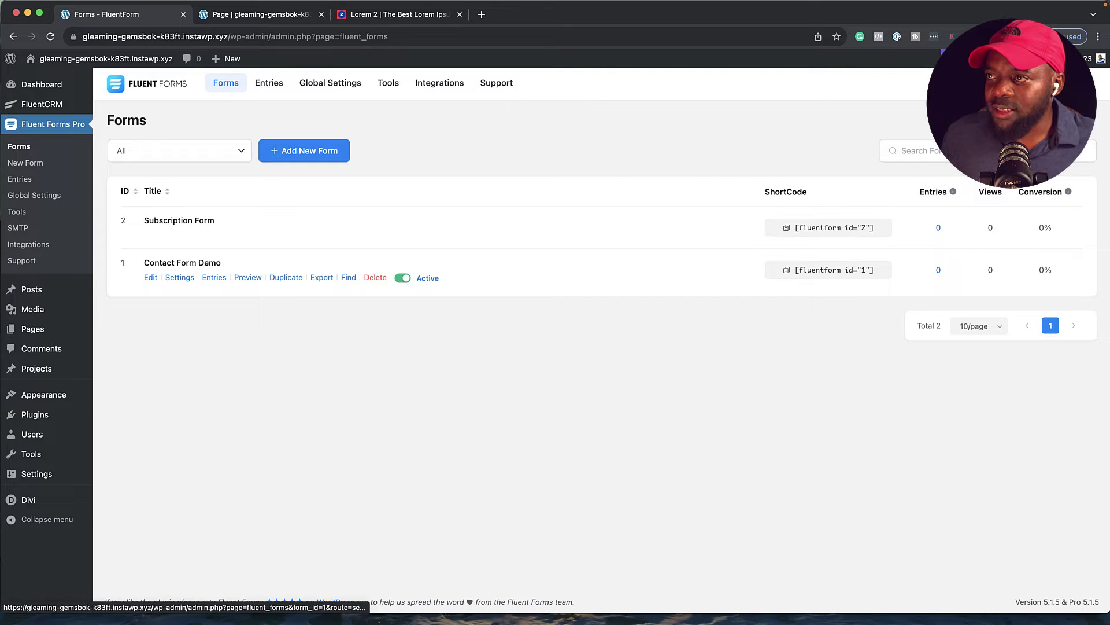
pyautogui.click(150, 277)
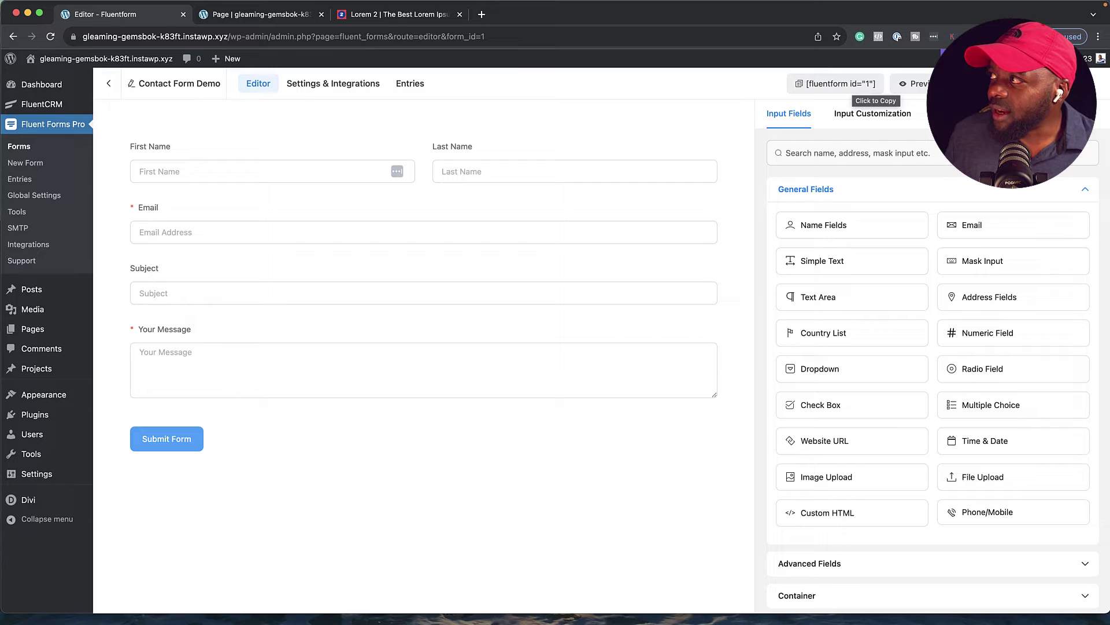
# - Copy the [fluentform id="1"] shortcode and add a two-column row to the Divi page
pyautogui.click(841, 83)
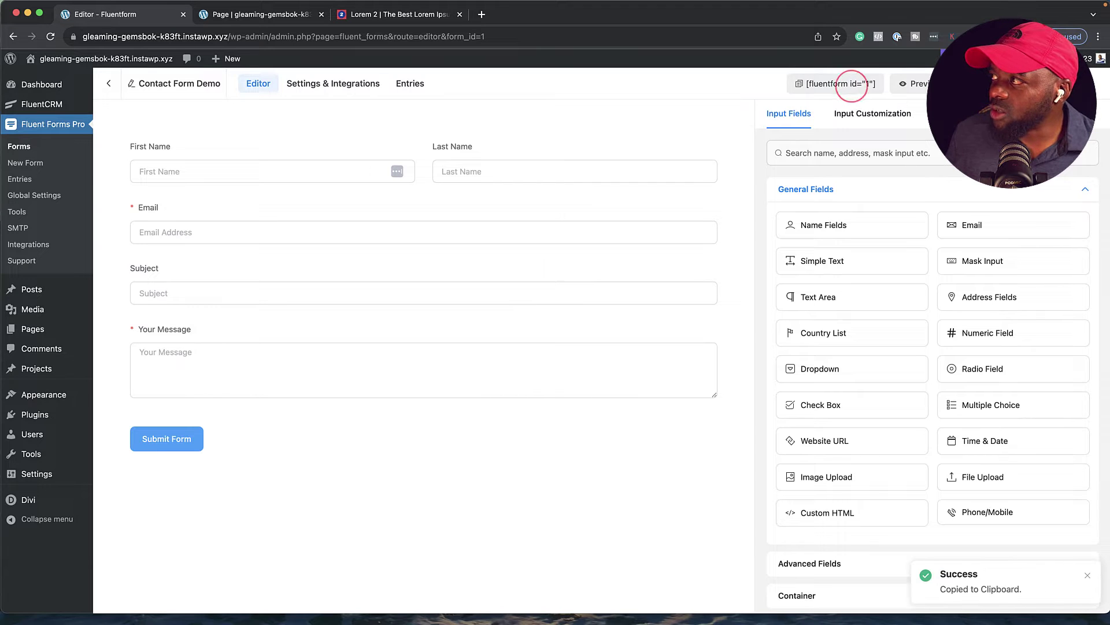
pyautogui.hotkey('ctrl', 'Tab')
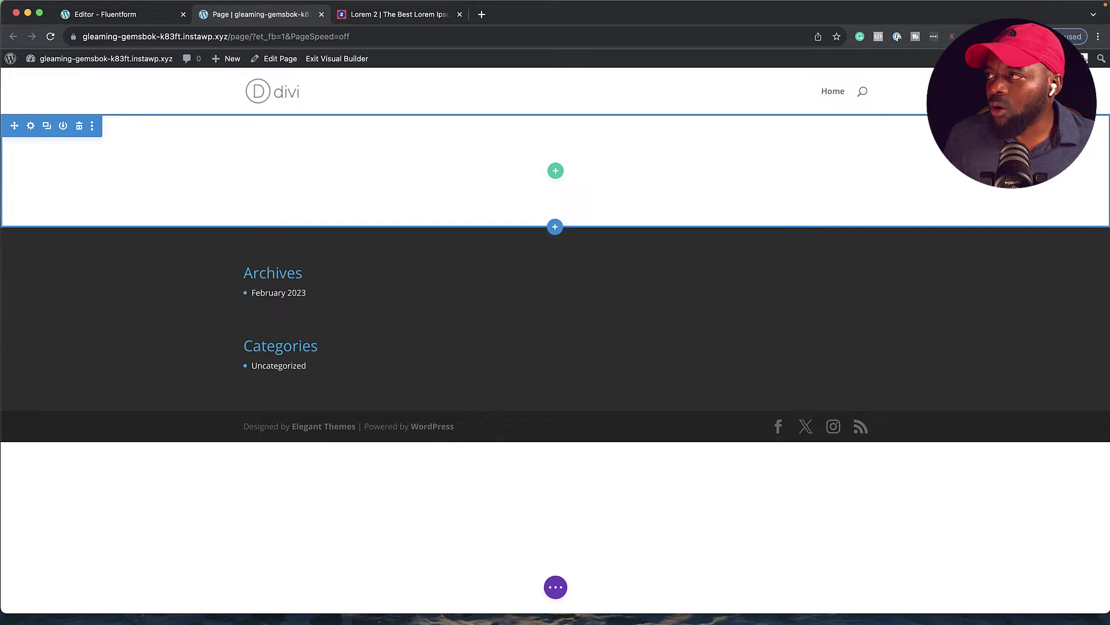
pyautogui.click(555, 170)
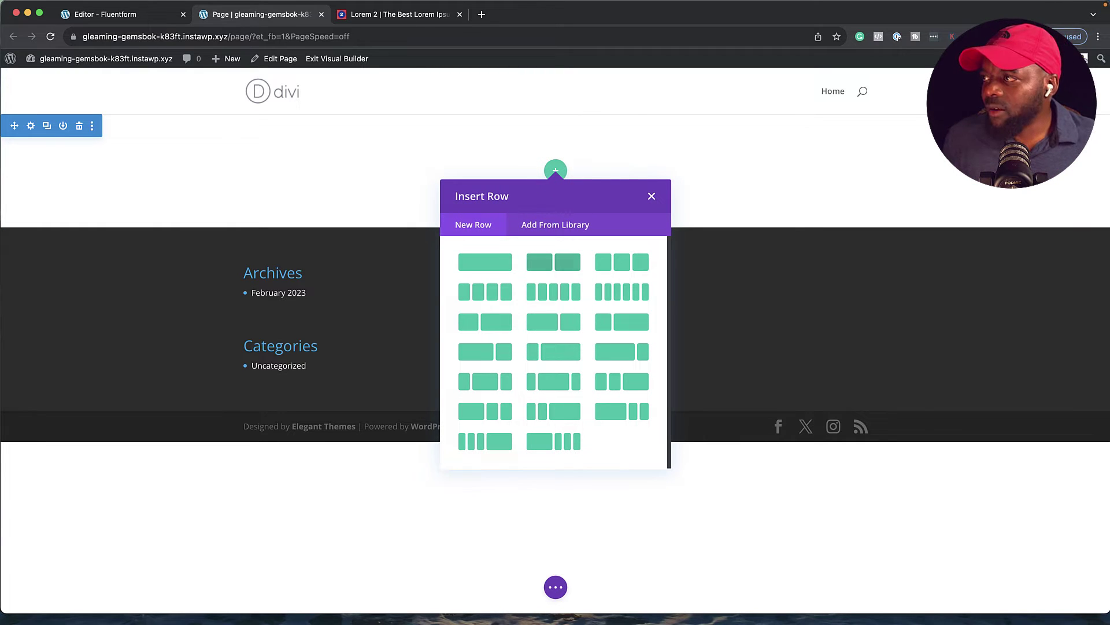
pyautogui.click(566, 261)
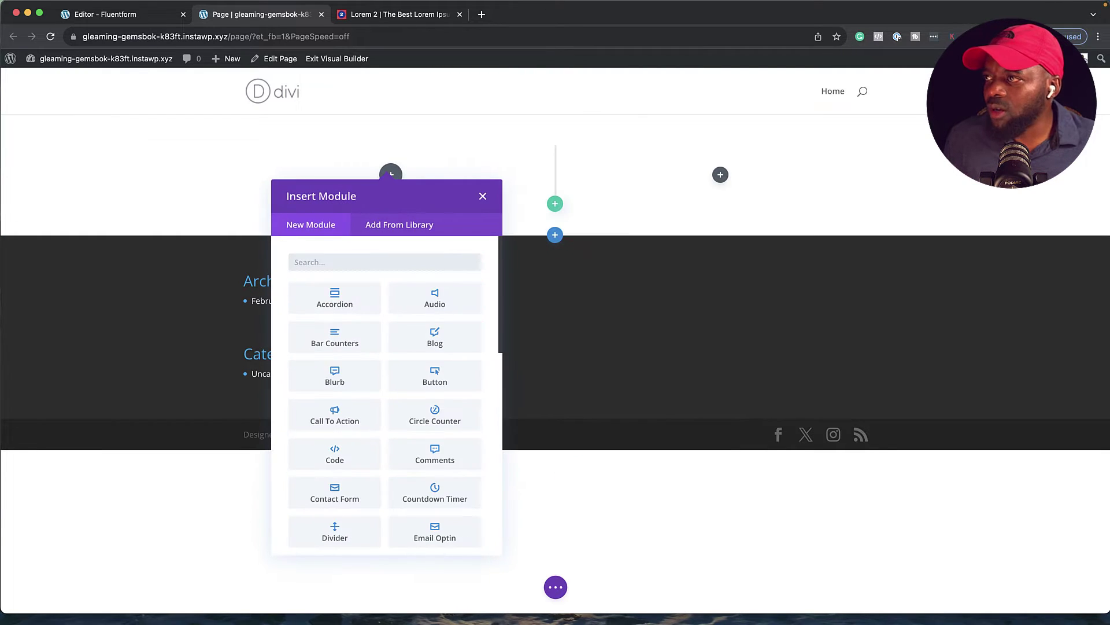
# - Add a Text module to the left column whose body is the [fluentform id="1"] shortcode
pyautogui.click(370, 263)
pyautogui.write('text')
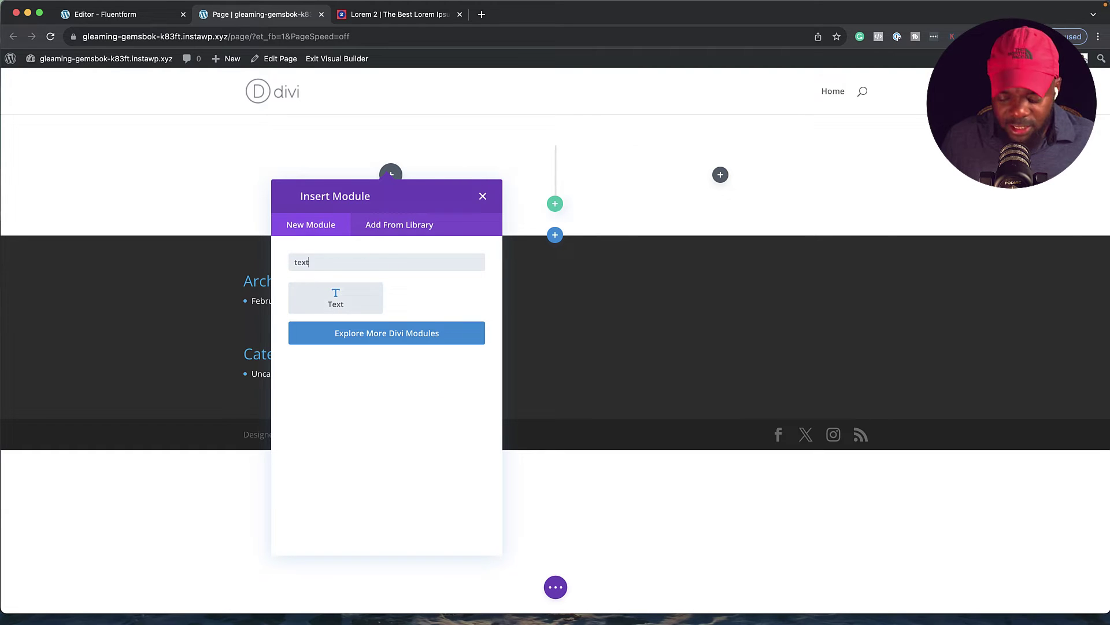
pyautogui.click(342, 298)
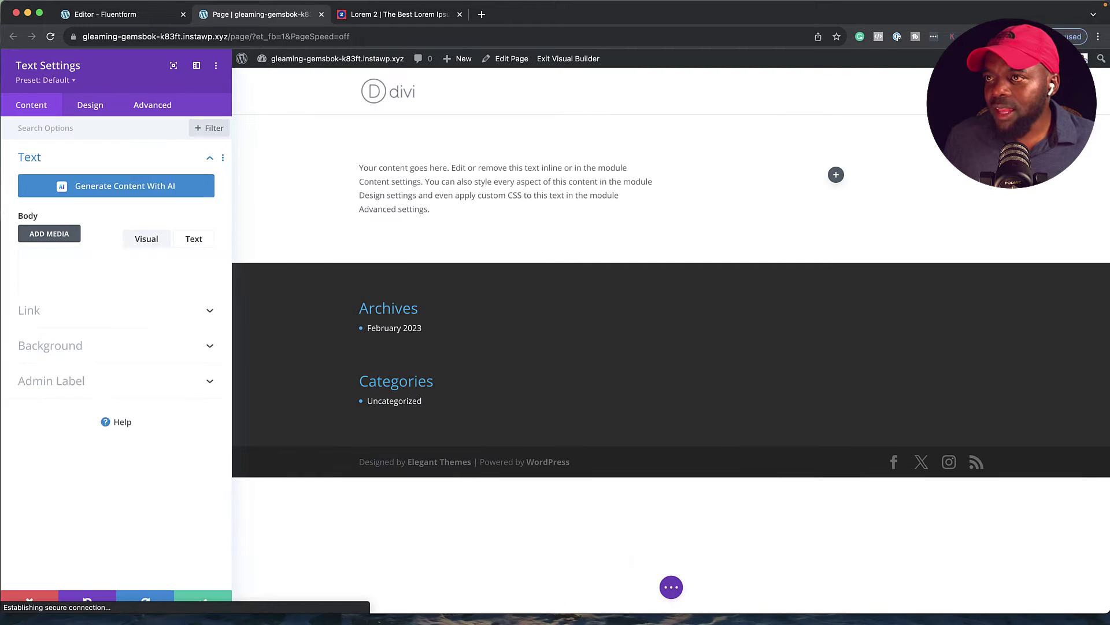
pyautogui.tripleClick(139, 384)
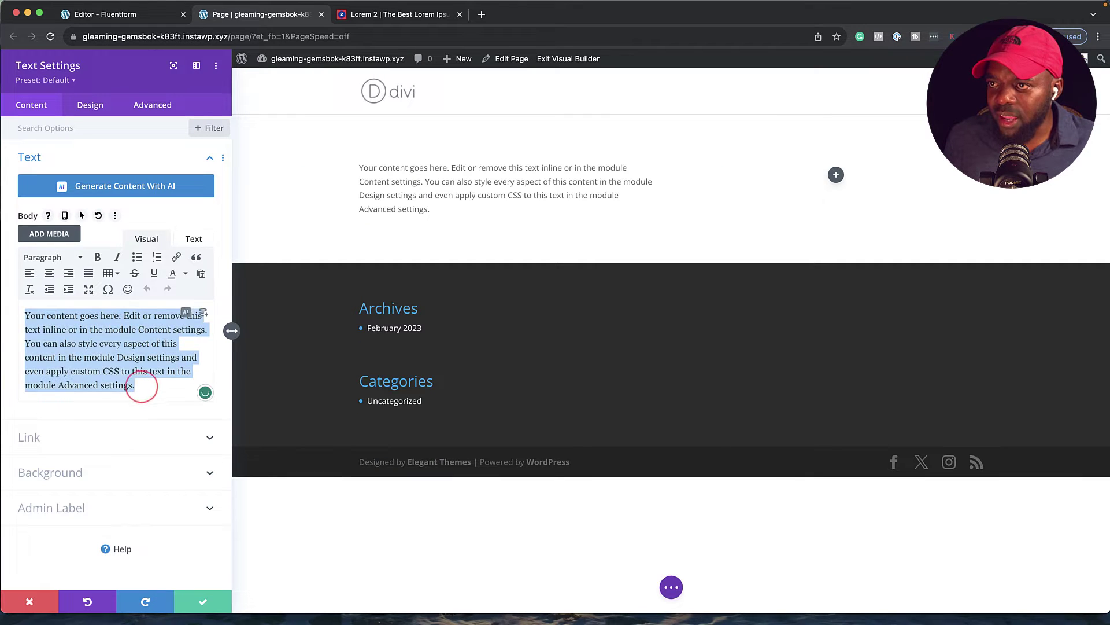
pyautogui.press('super+v')
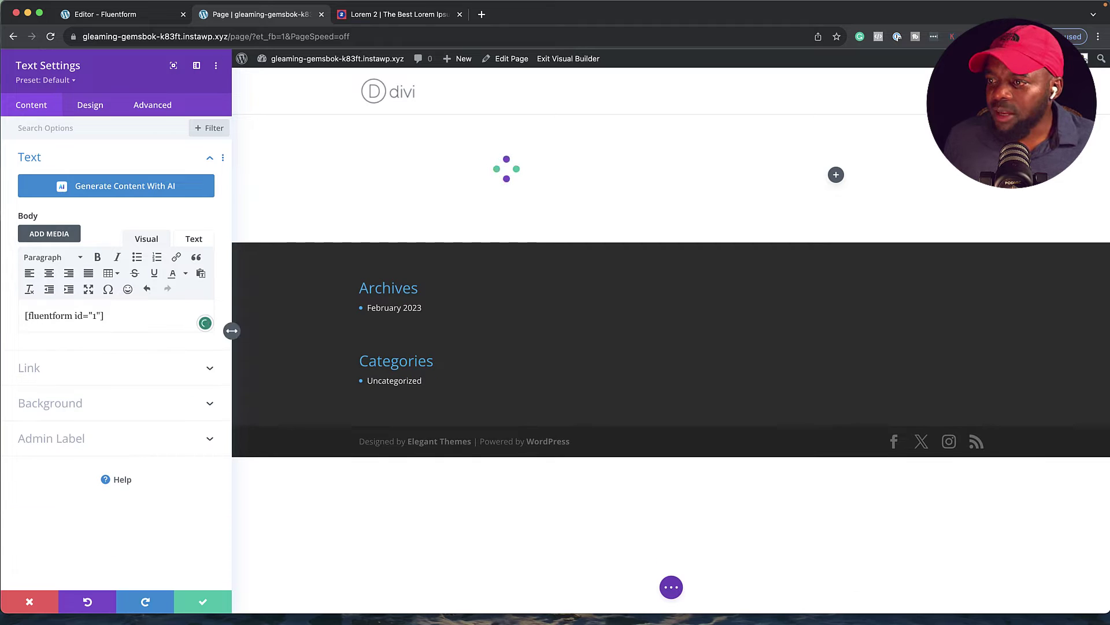
pyautogui.click(204, 601)
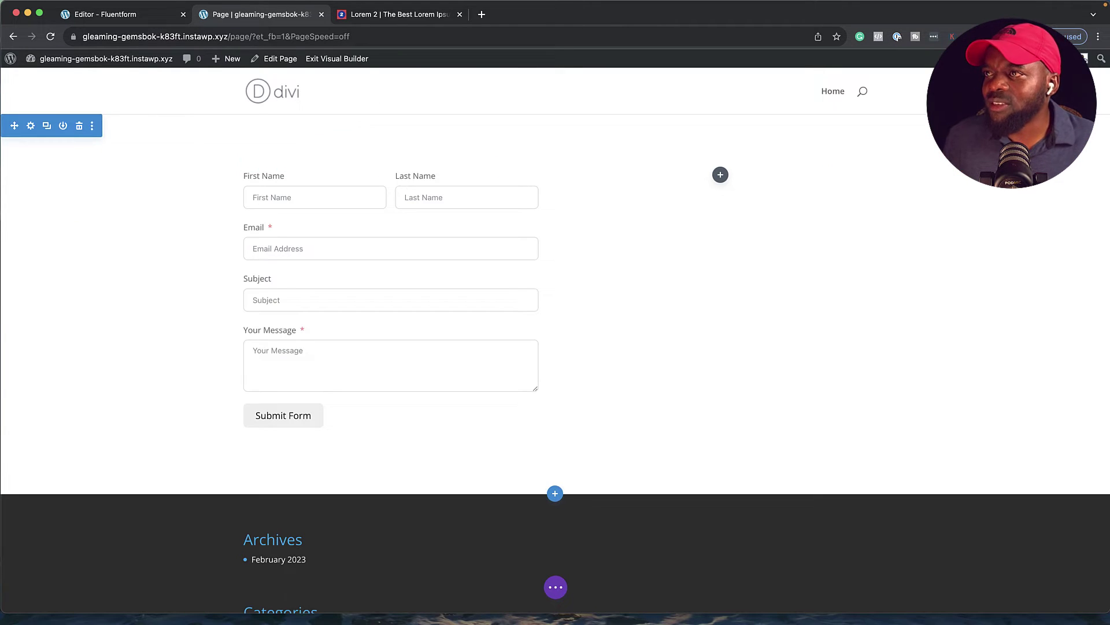
# - Save and exit the Divi Visual Builder, then return to the Fluent Forms editor tab
pyautogui.click(338, 57)
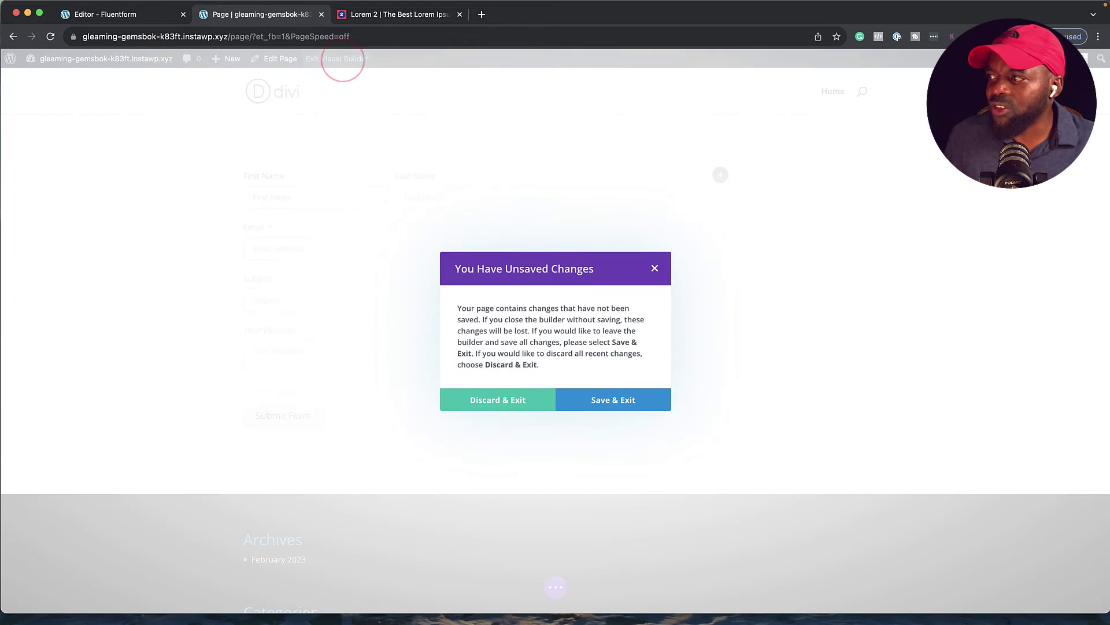
pyautogui.click(655, 397)
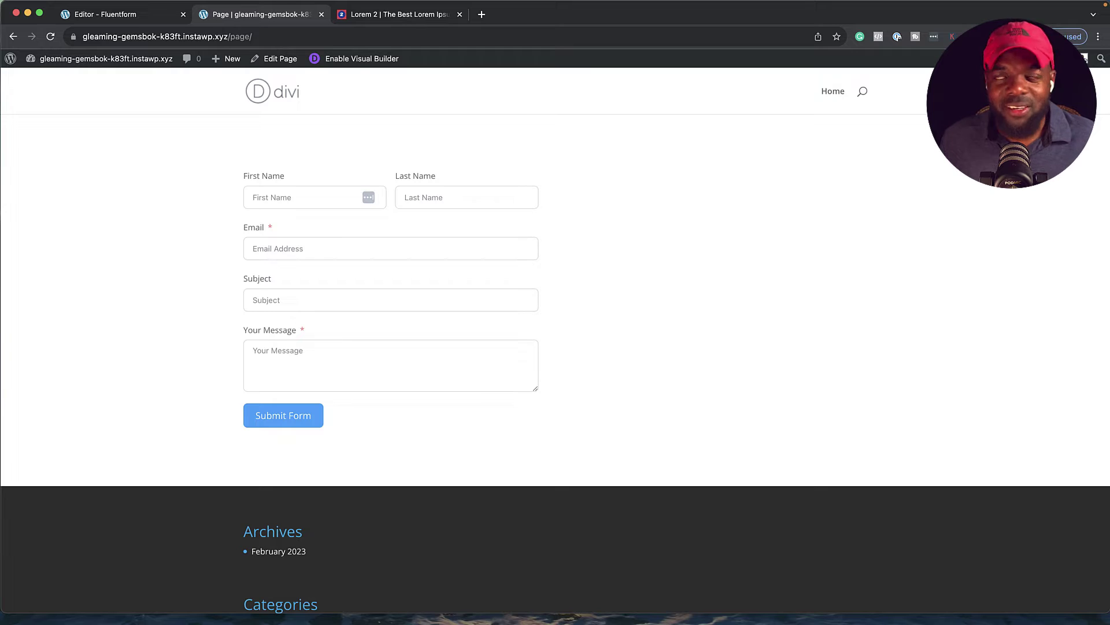
pyautogui.click(153, 14)
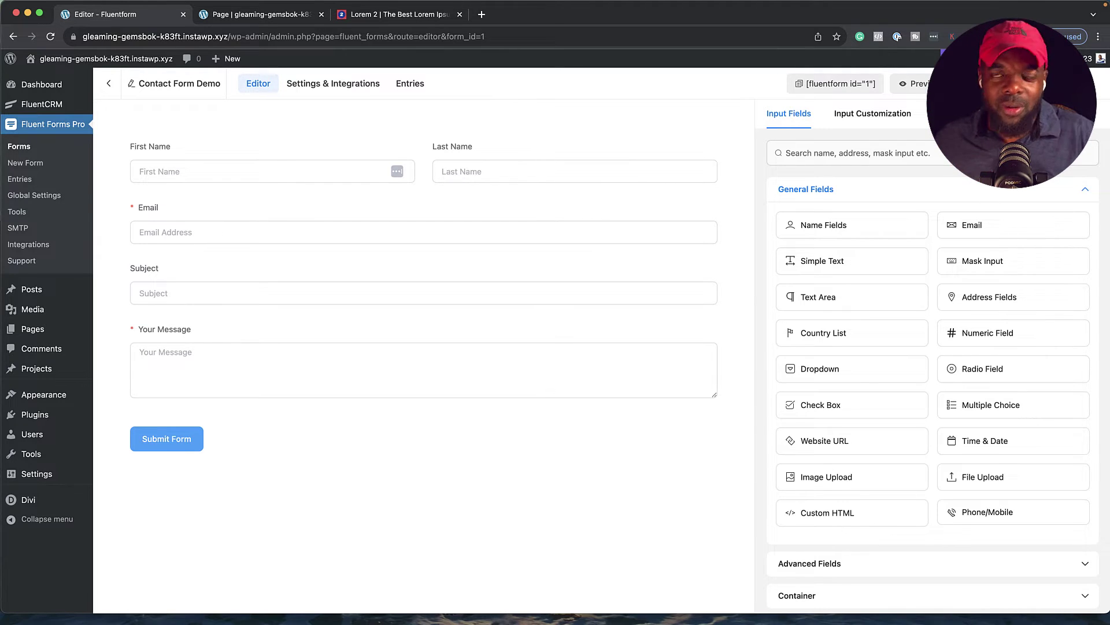
# - Go from the FluentCRM Dashboard to the Contacts Tags list
pyautogui.moveTo(47, 104)
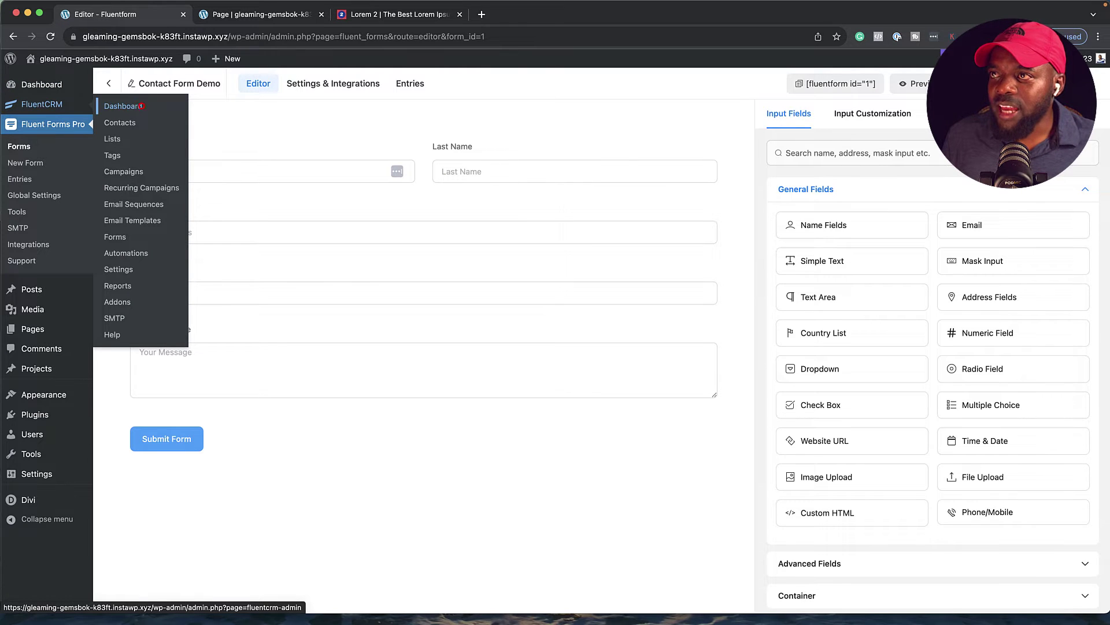
pyautogui.click(122, 106)
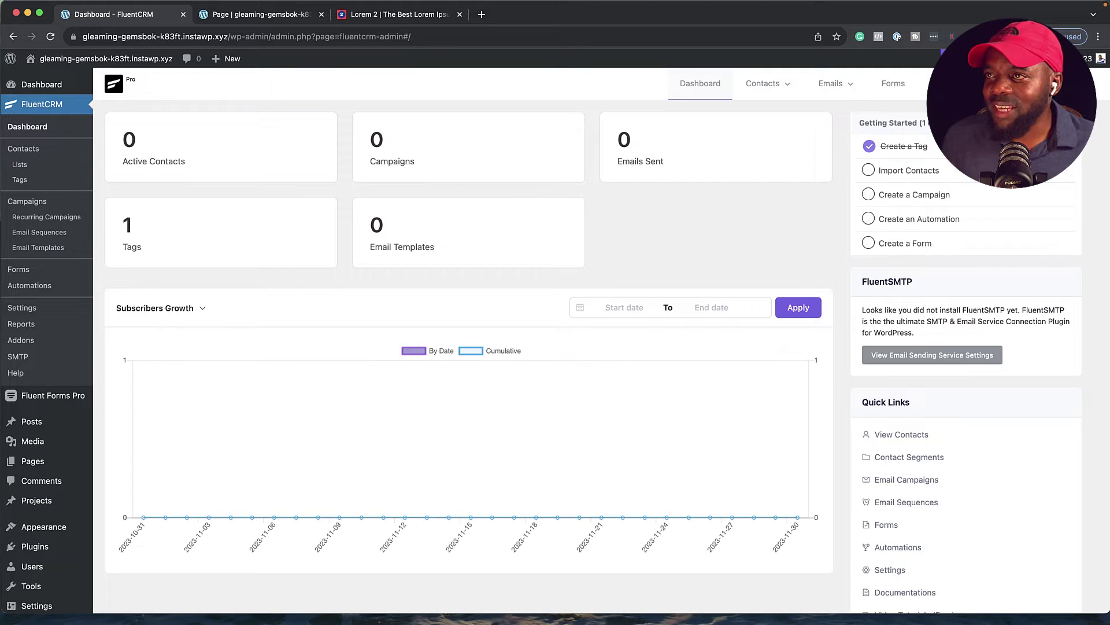
pyautogui.moveTo(764, 83)
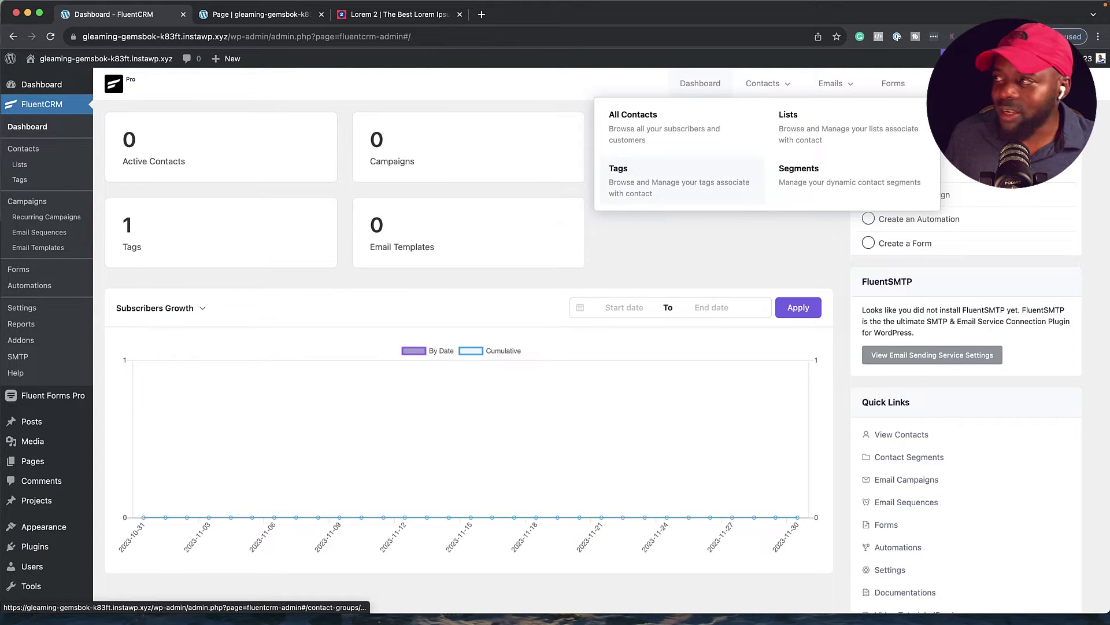
pyautogui.click(670, 174)
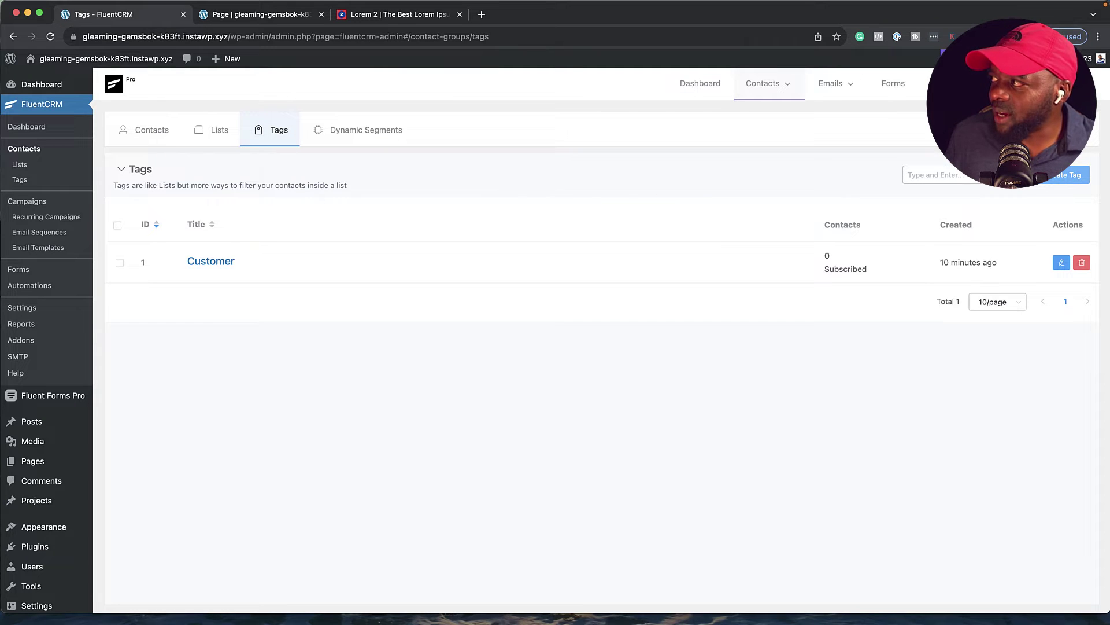
# - Create a new tag titled 'New Customer'
pyautogui.click(1067, 174)
pyautogui.click(511, 137)
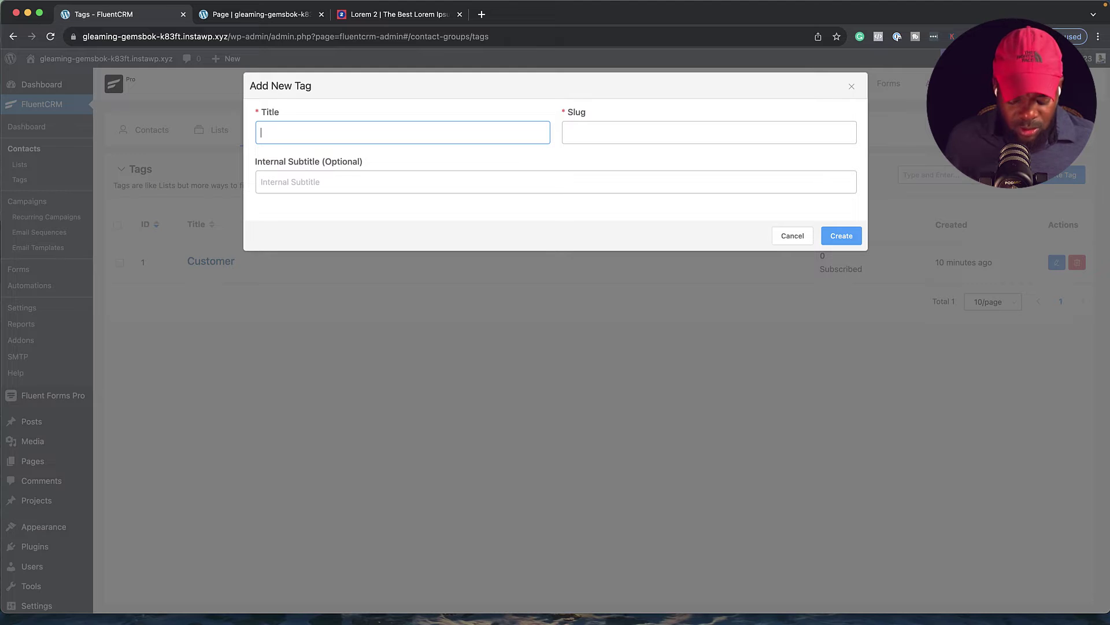
pyautogui.write('New Customer')
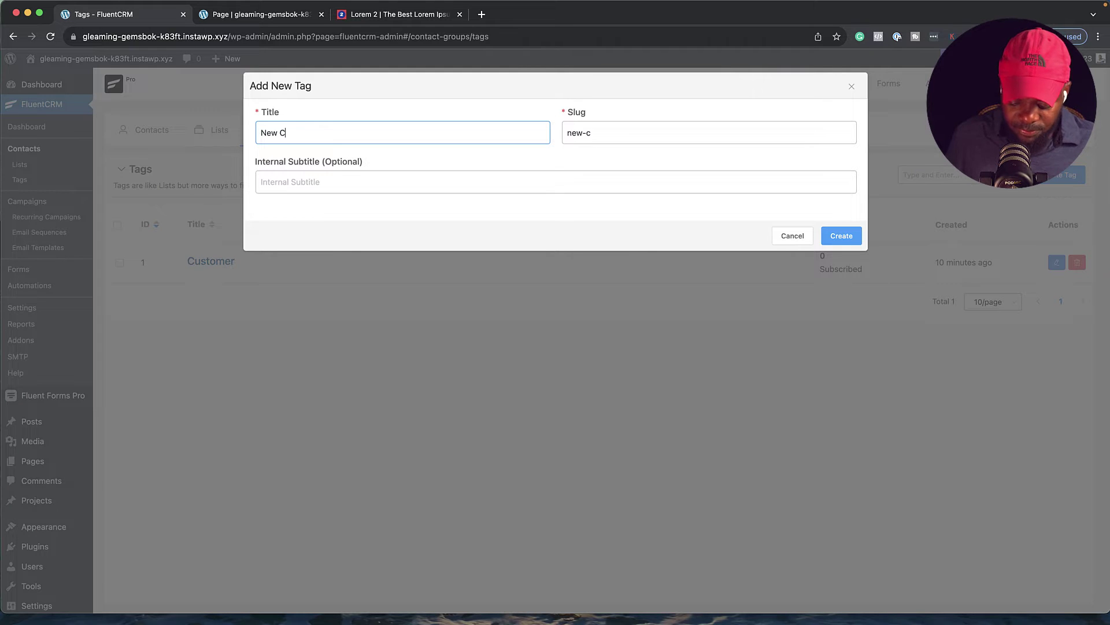
pyautogui.click(835, 234)
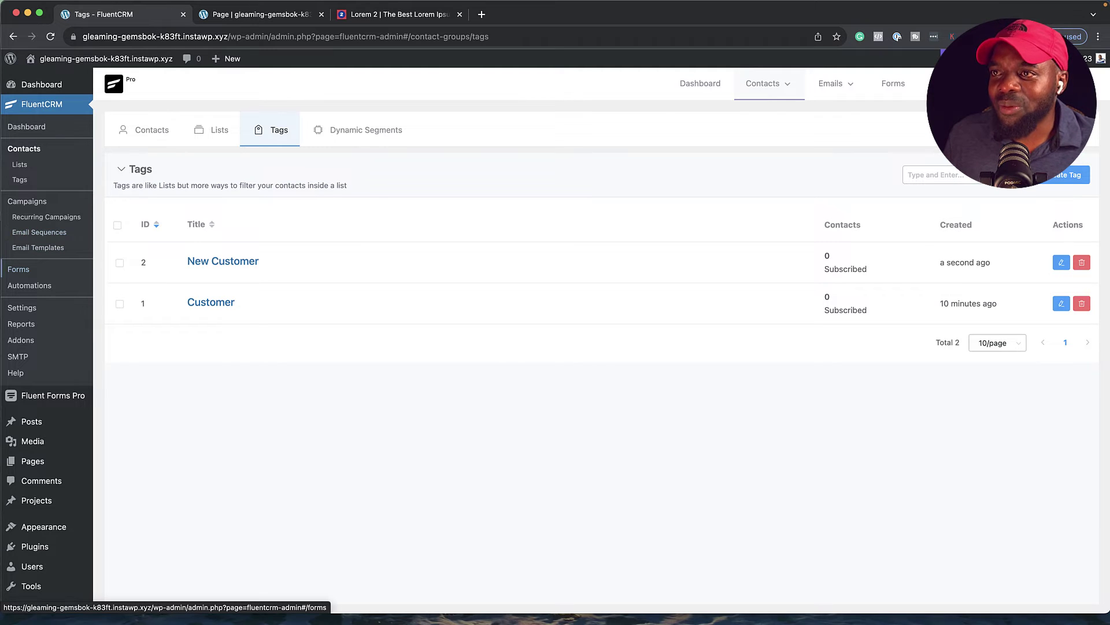
# - Create a funnel labelled 'New Customer' using the New Form Submission (Fluent Forms) trigger
pyautogui.click(43, 286)
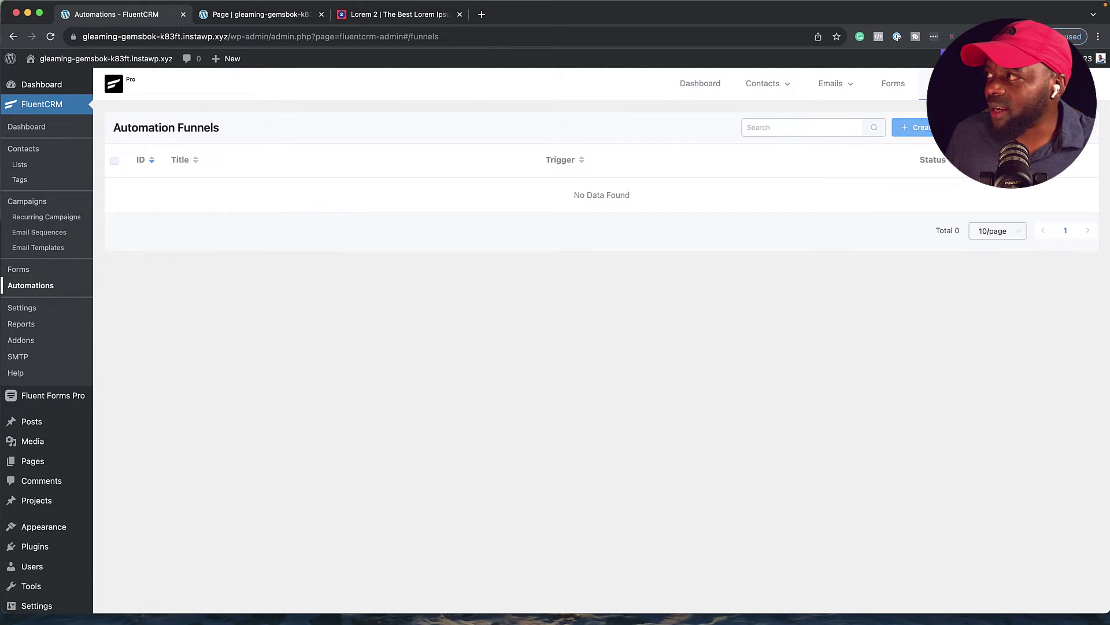
pyautogui.click(917, 127)
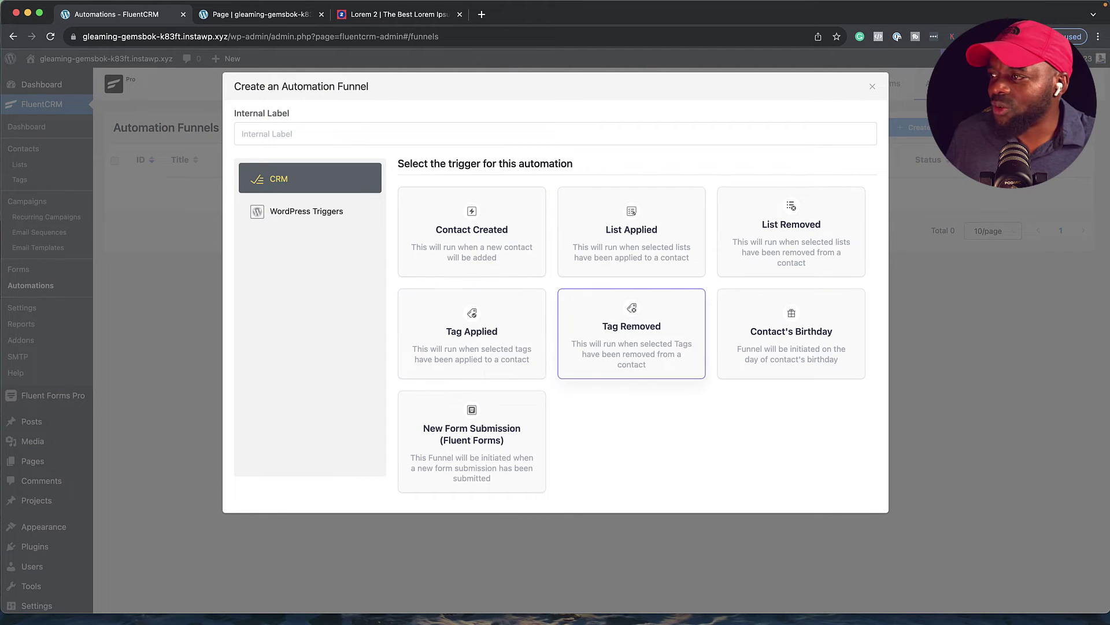
pyautogui.click(348, 134)
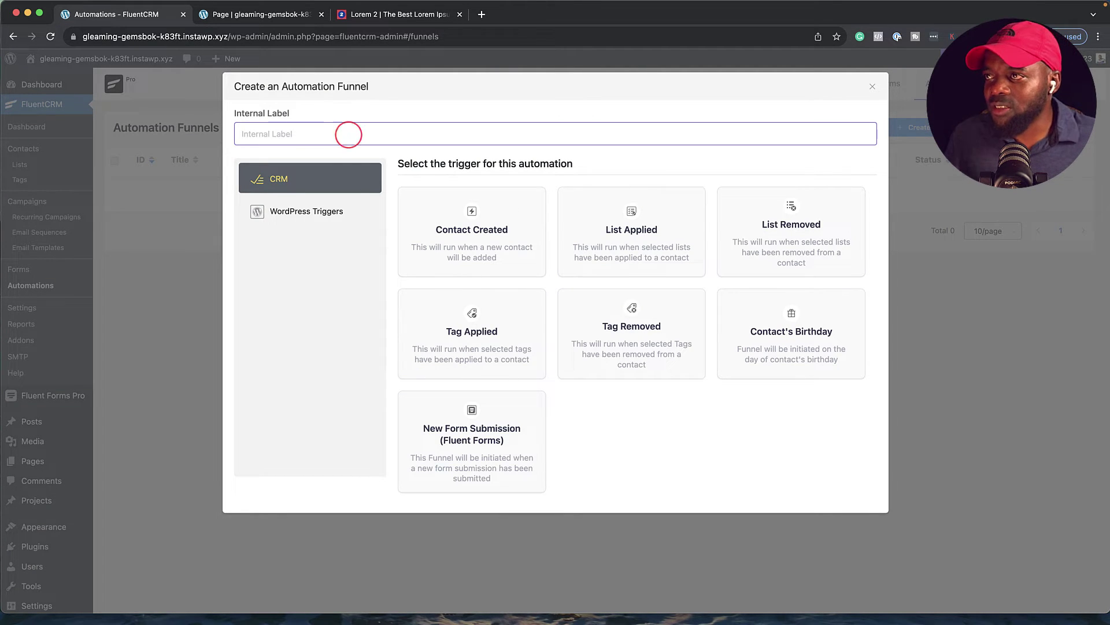
pyautogui.write('New ')
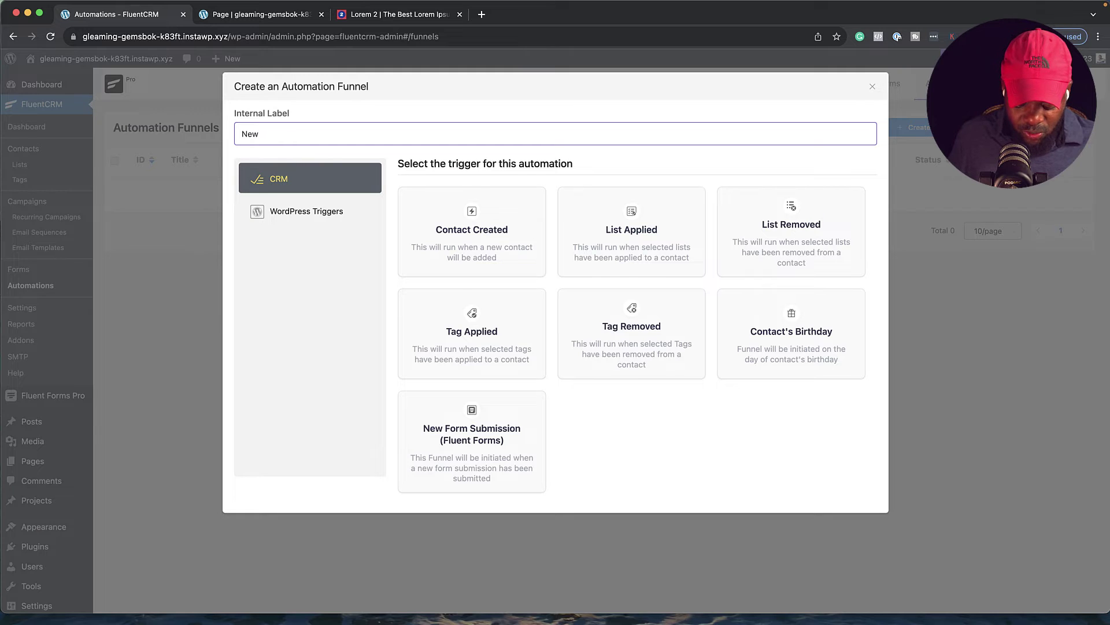
pyautogui.write('Customer')
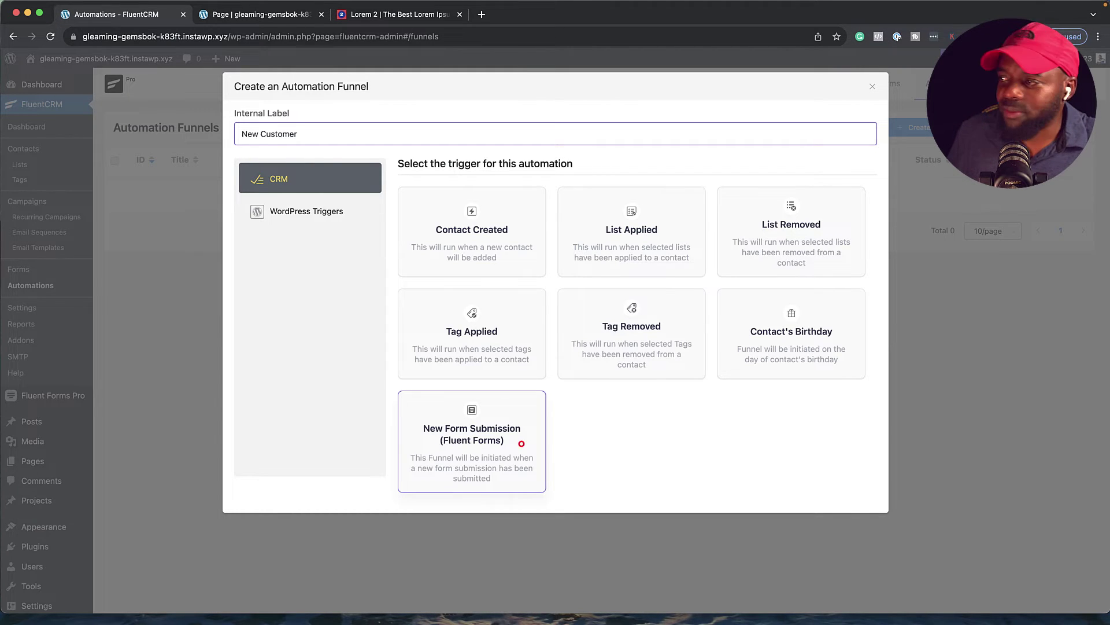
pyautogui.click(521, 443)
pyautogui.click(853, 533)
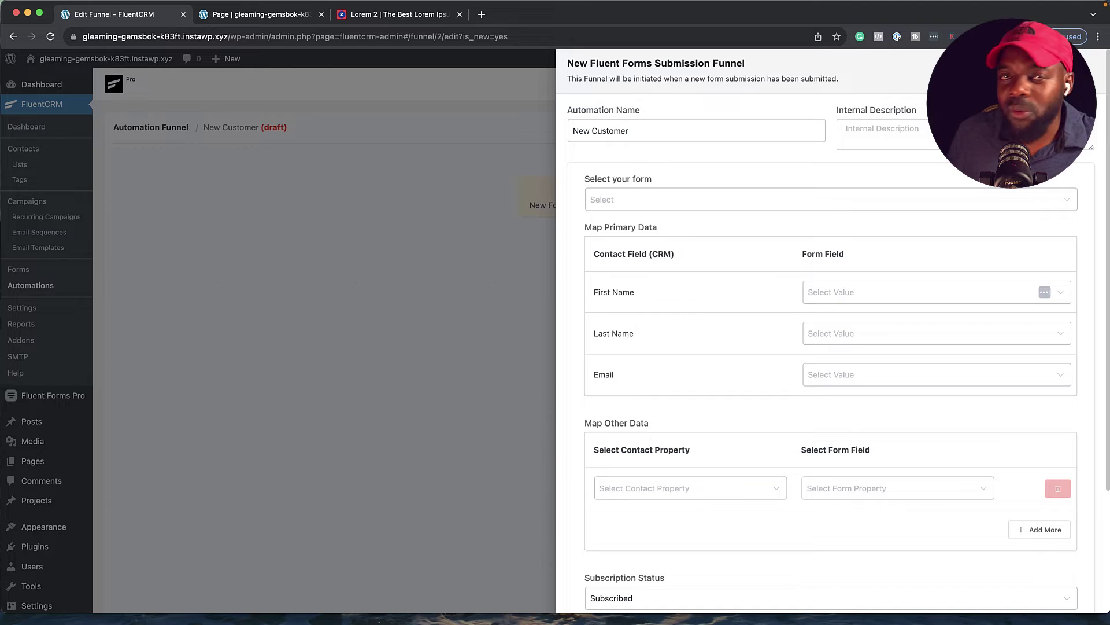
# - Select Contact Form Demo, map First Name, Last Name and Email to its fields, and save
pyautogui.click(627, 197)
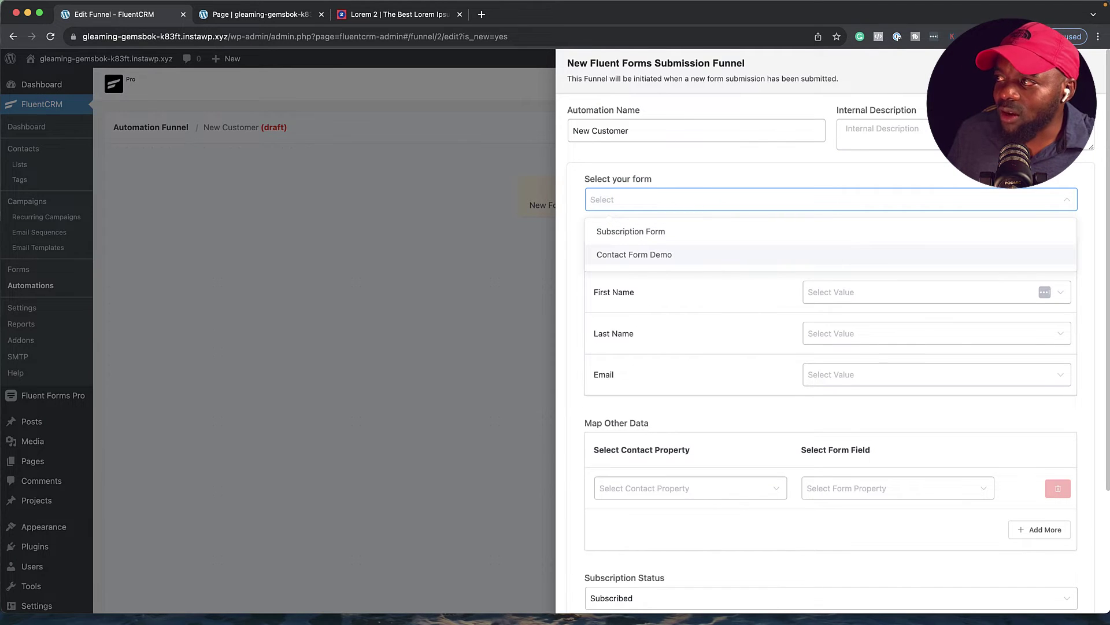
pyautogui.click(694, 255)
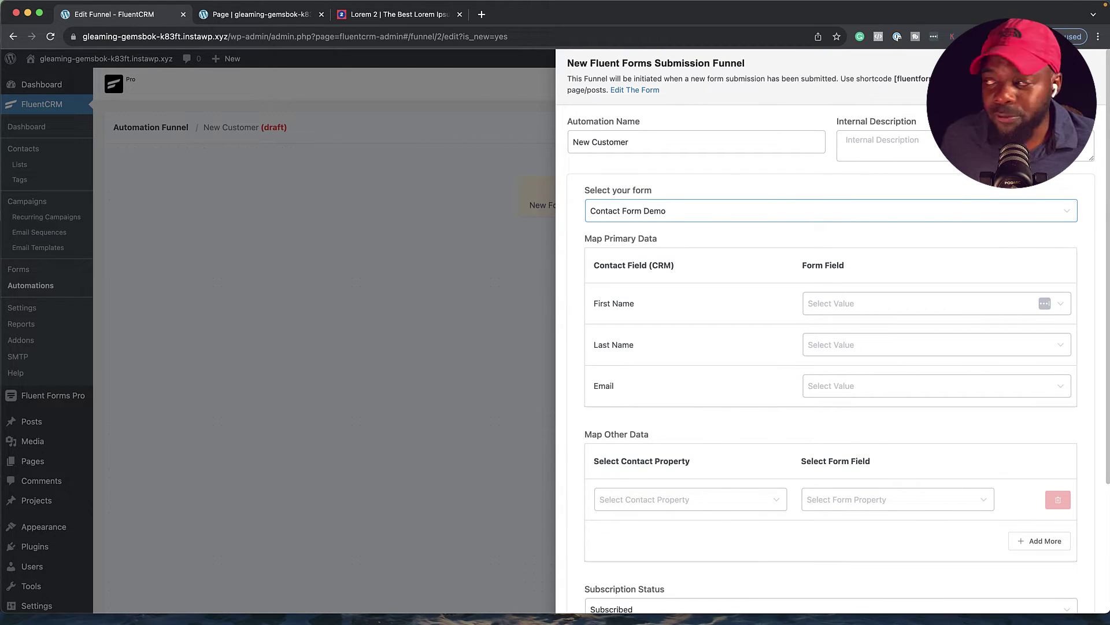
pyautogui.click(896, 302)
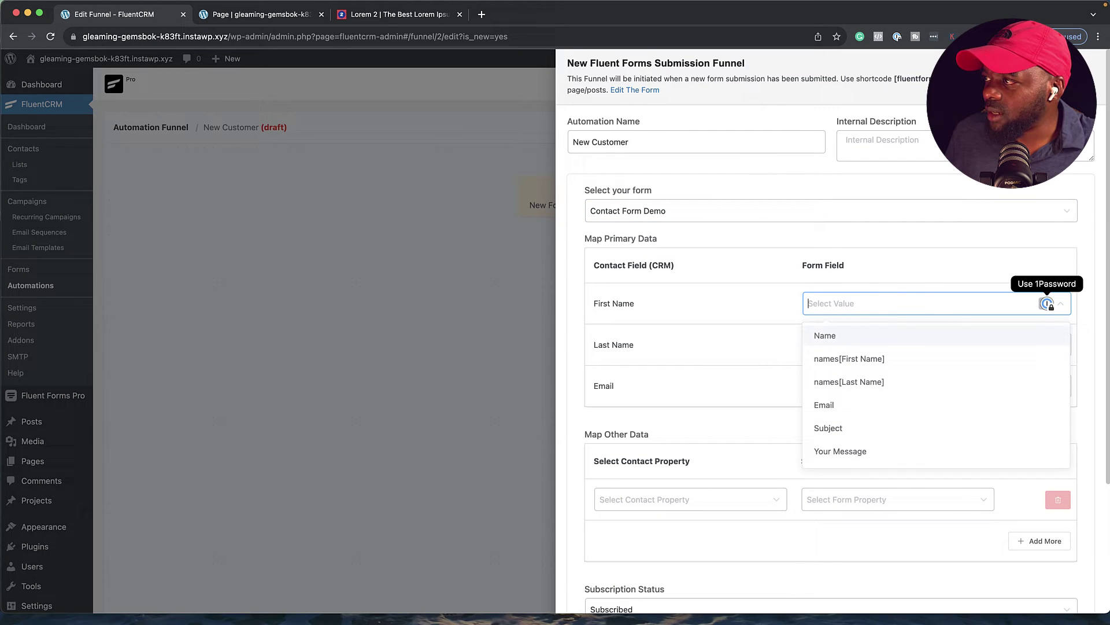
pyautogui.click(877, 333)
pyautogui.click(868, 344)
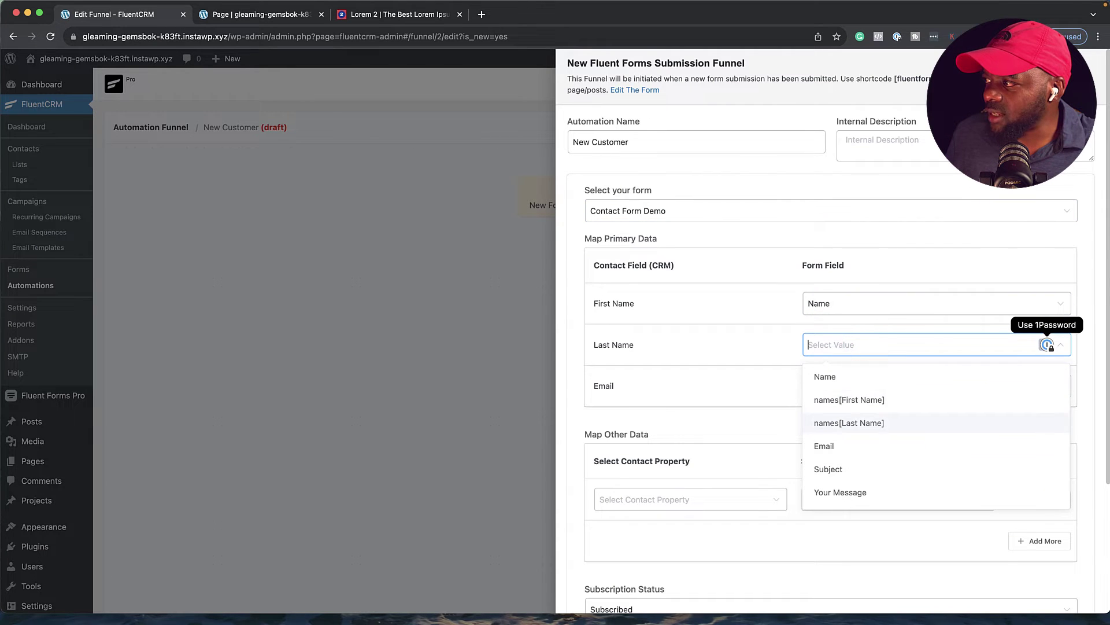
pyautogui.click(898, 422)
pyautogui.click(826, 384)
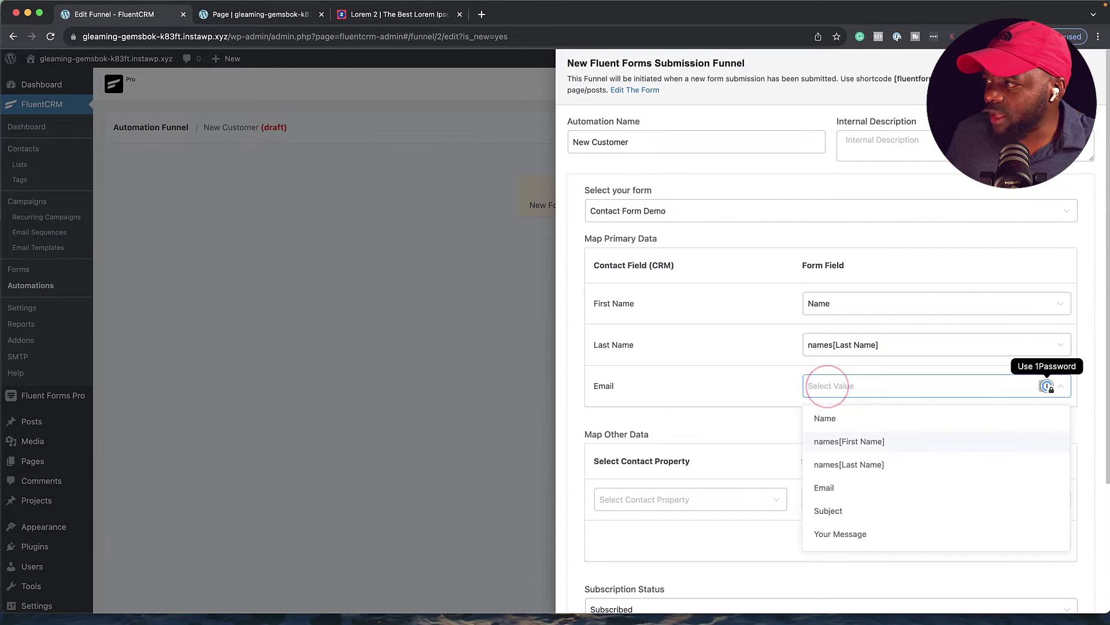
pyautogui.click(853, 487)
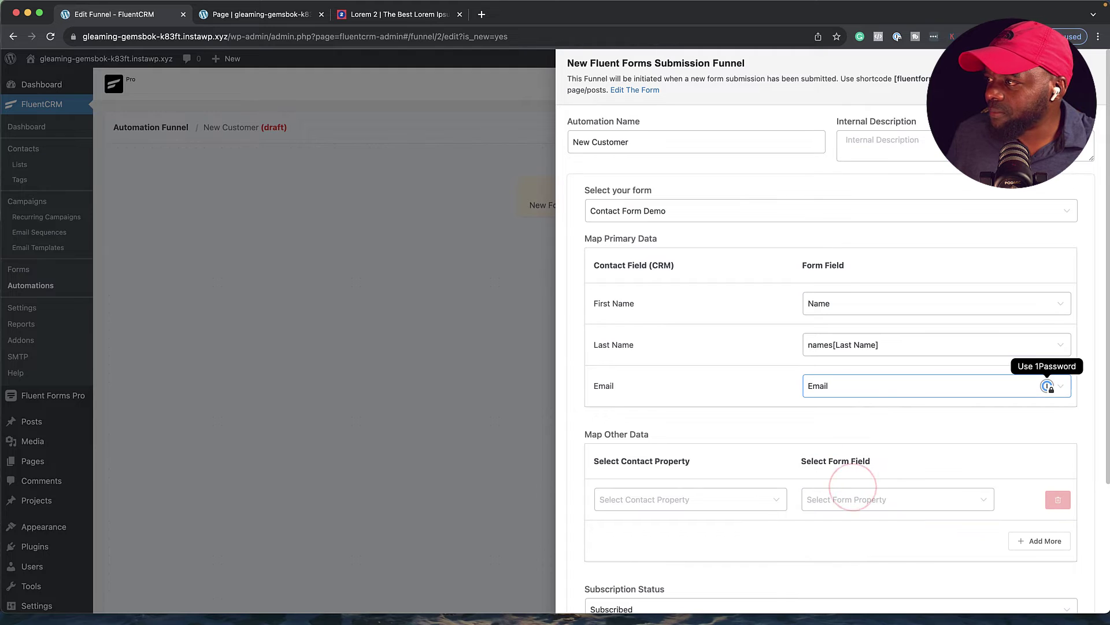
pyautogui.scroll(-3, 852, 487)
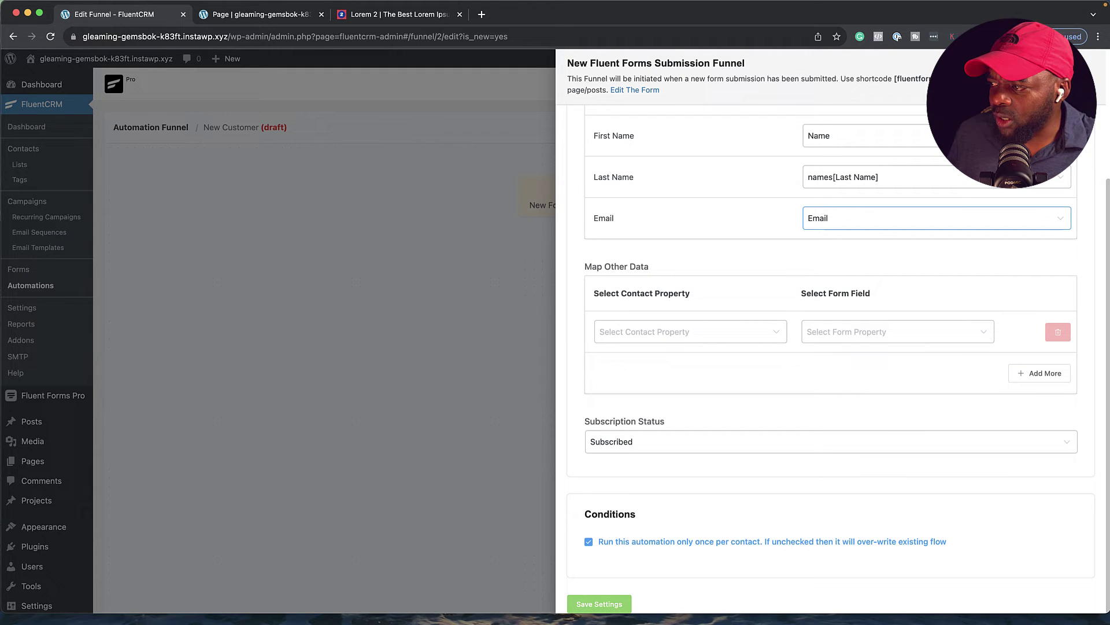
pyautogui.click(596, 603)
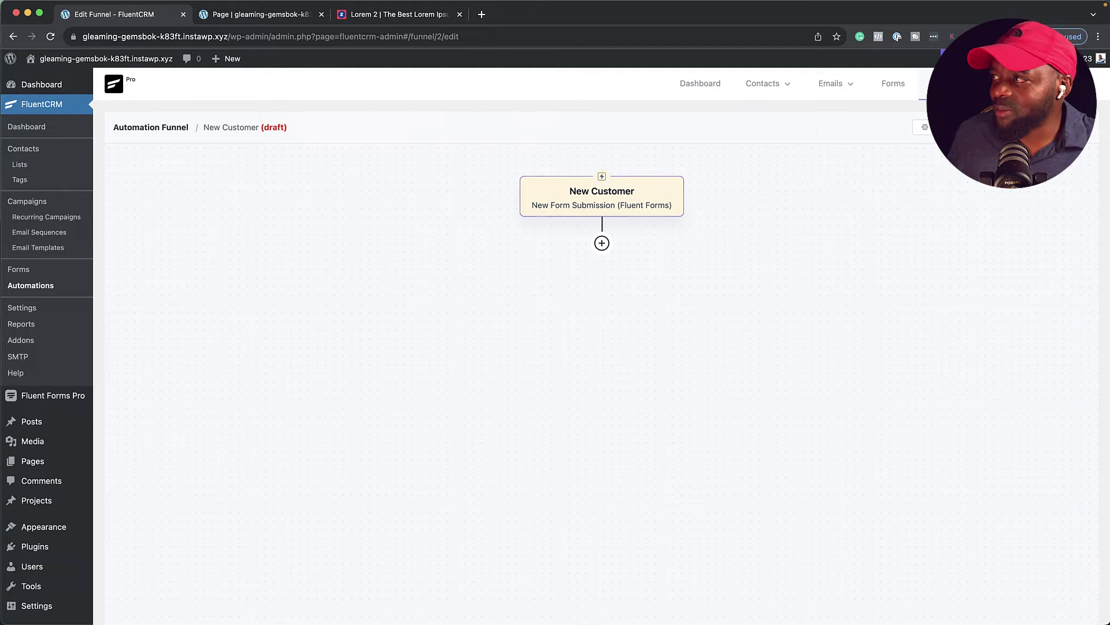
# - Add a saved Apply Tag step that applies the New Customer tag
pyautogui.click(602, 243)
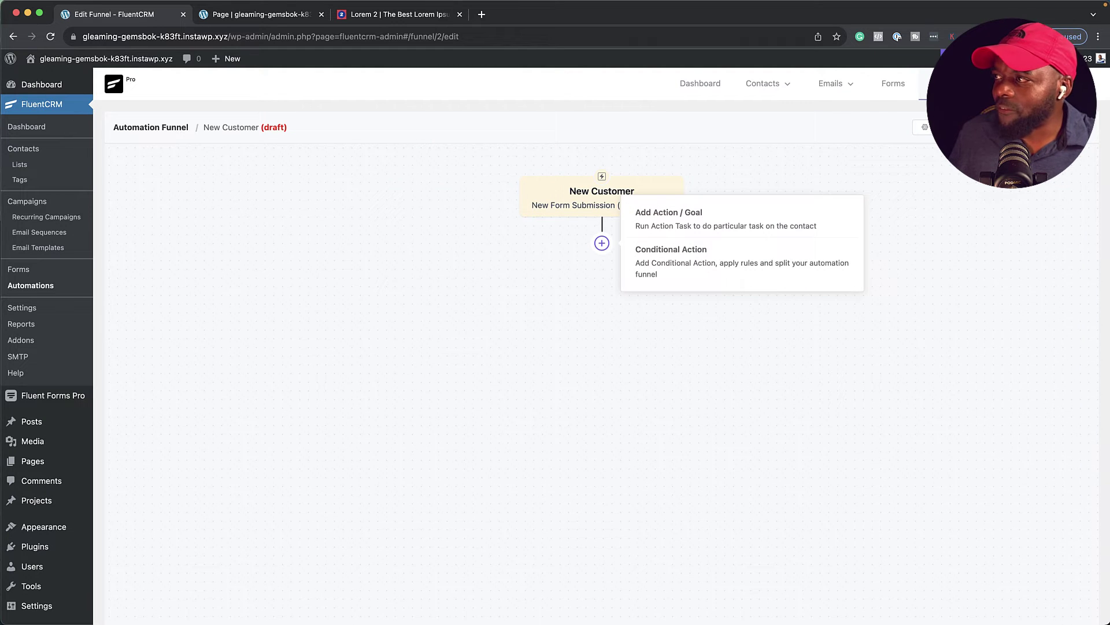
pyautogui.click(653, 218)
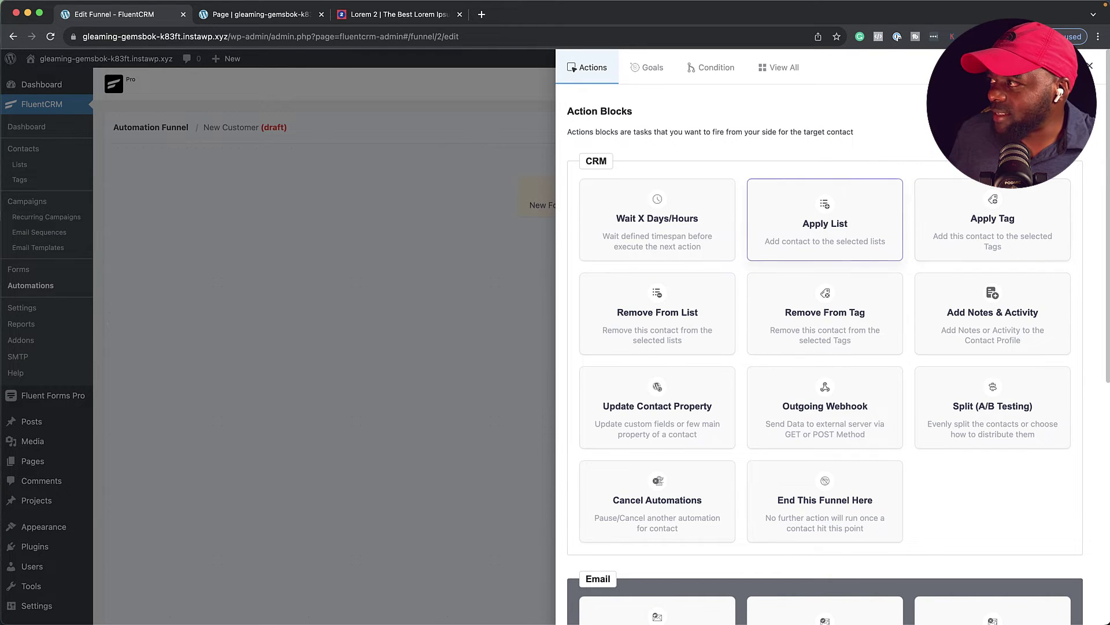
pyautogui.click(980, 223)
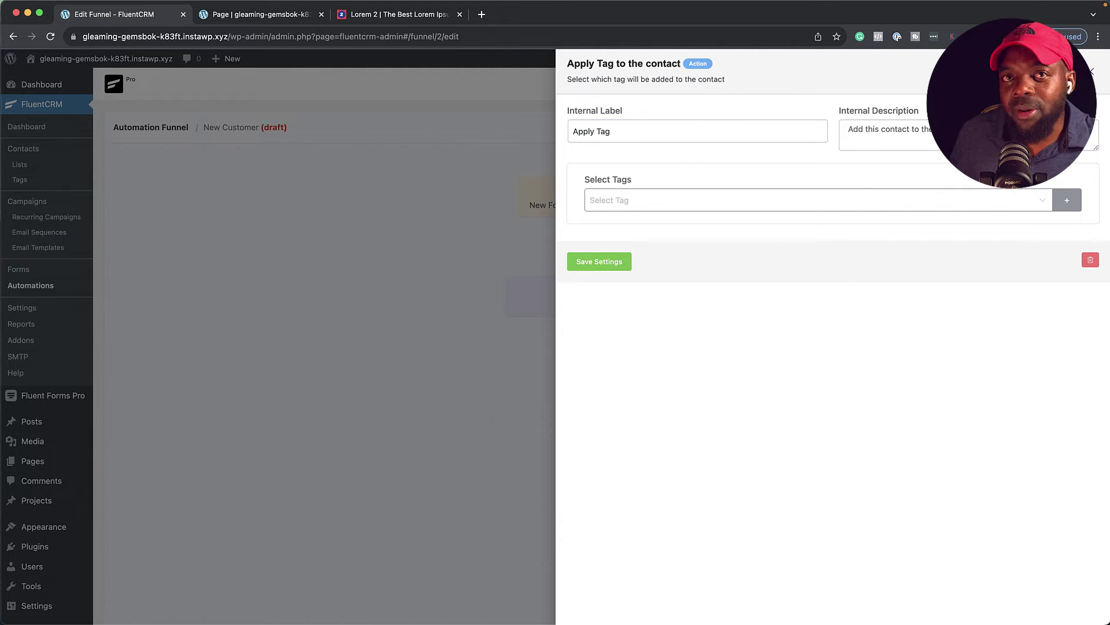
pyautogui.click(722, 200)
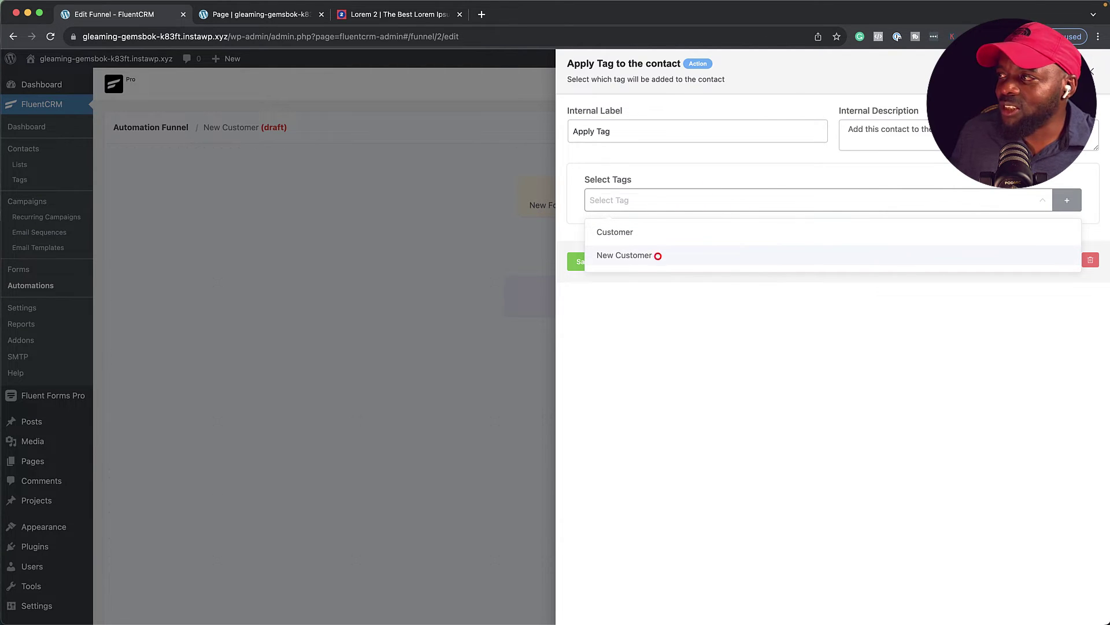
pyautogui.click(657, 255)
pyautogui.click(652, 309)
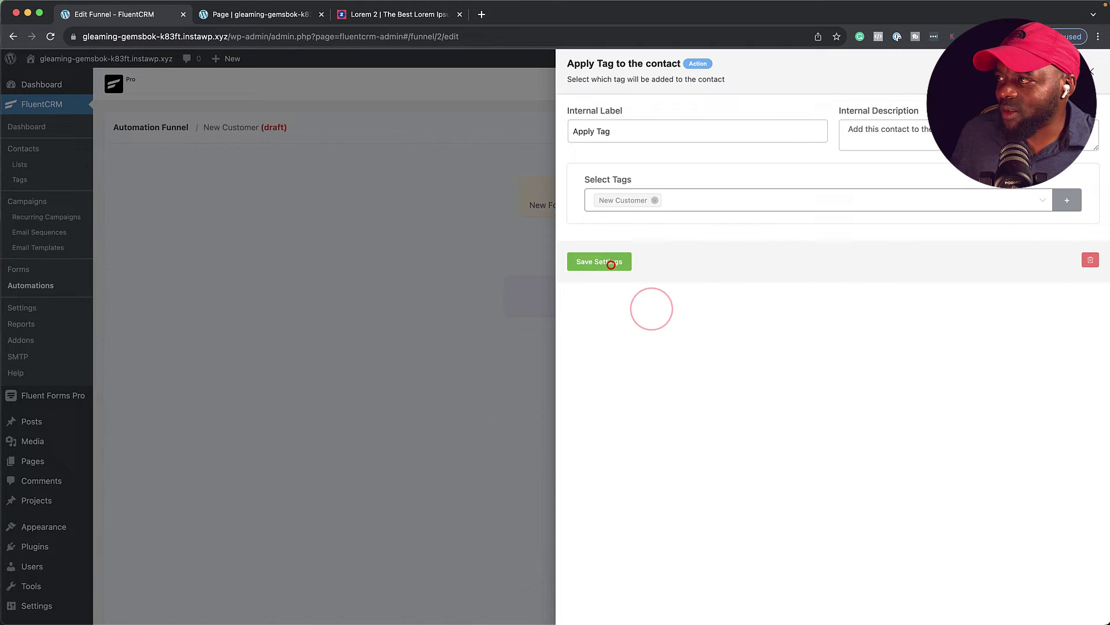
pyautogui.click(611, 265)
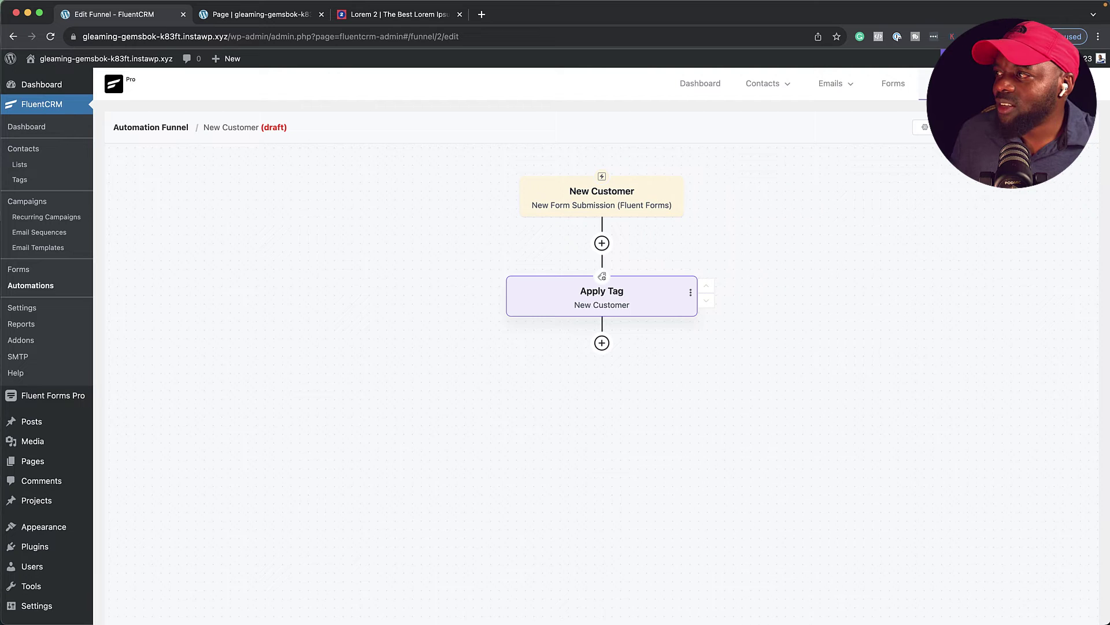
# - Add a Wait step set to 5 Minutes and save it
pyautogui.click(602, 343)
pyautogui.click(665, 313)
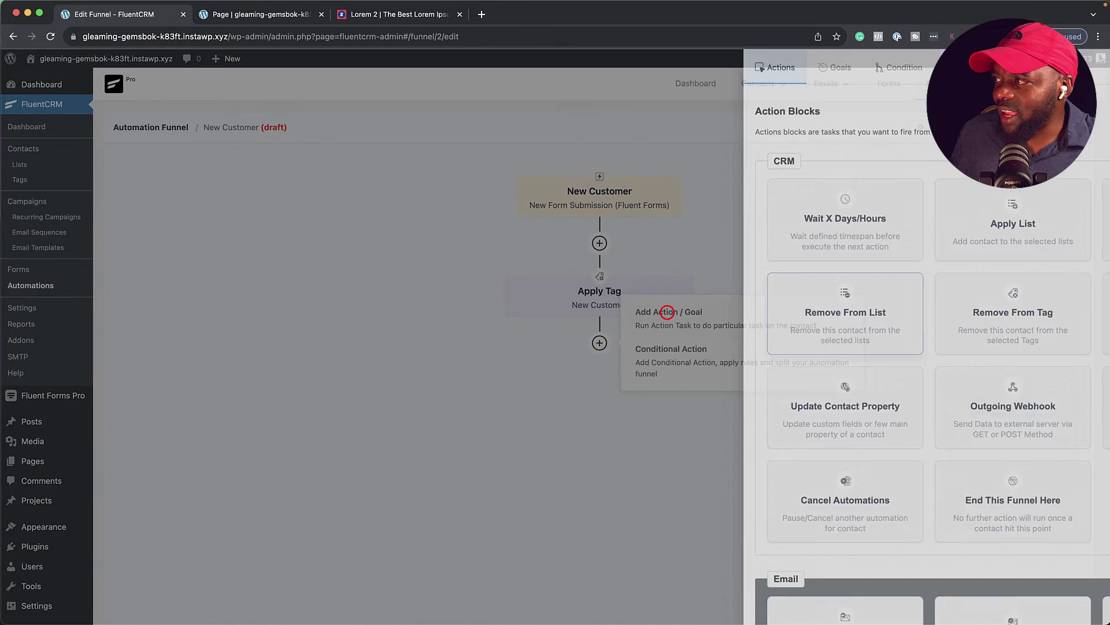
pyautogui.click(683, 222)
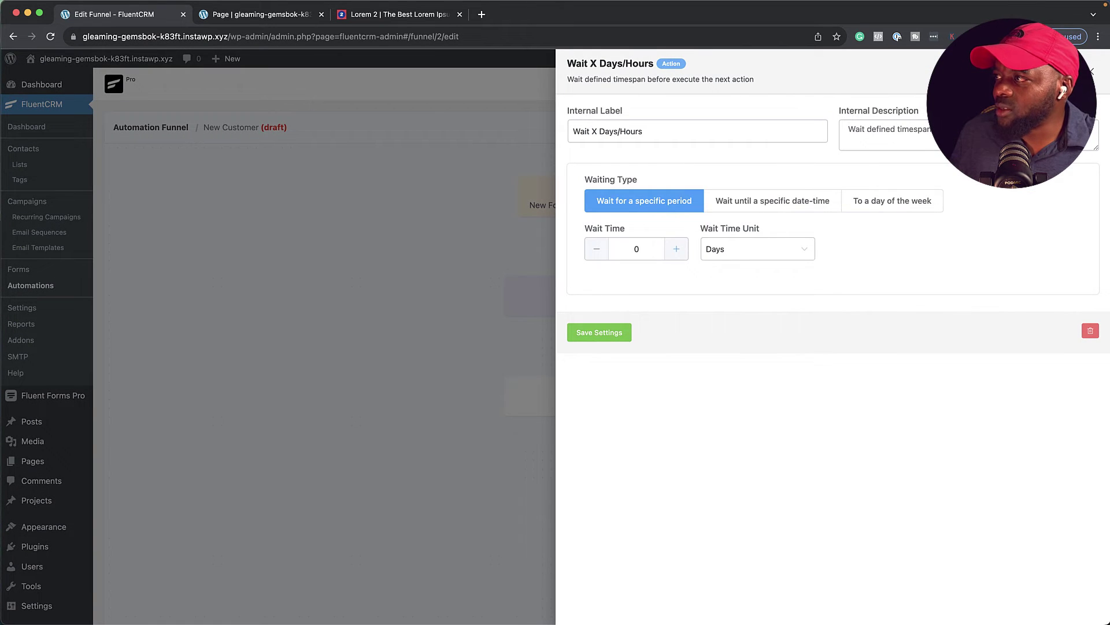
pyautogui.click(677, 248)
pyautogui.click(677, 248)
pyautogui.click(676, 248)
pyautogui.click(677, 249)
pyautogui.click(677, 248)
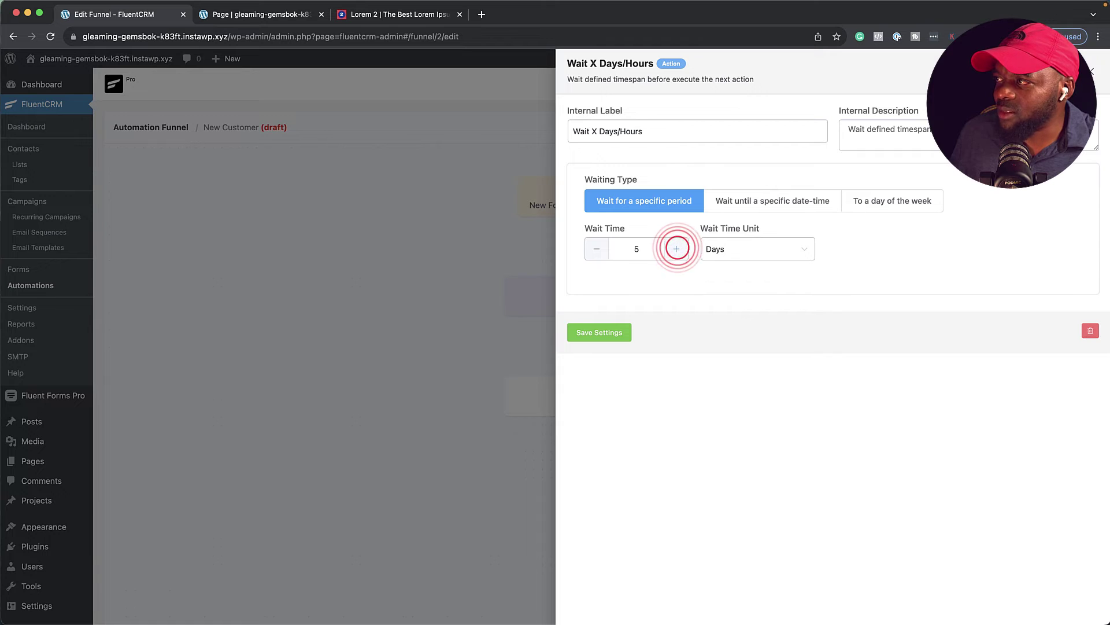
pyautogui.click(797, 250)
pyautogui.click(756, 325)
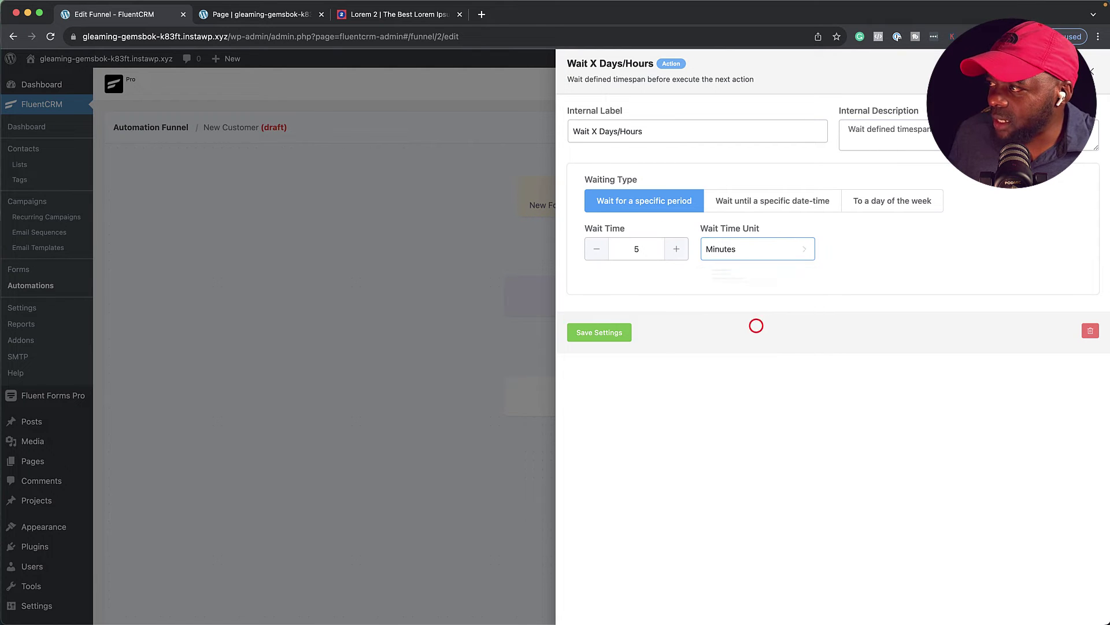
pyautogui.click(592, 331)
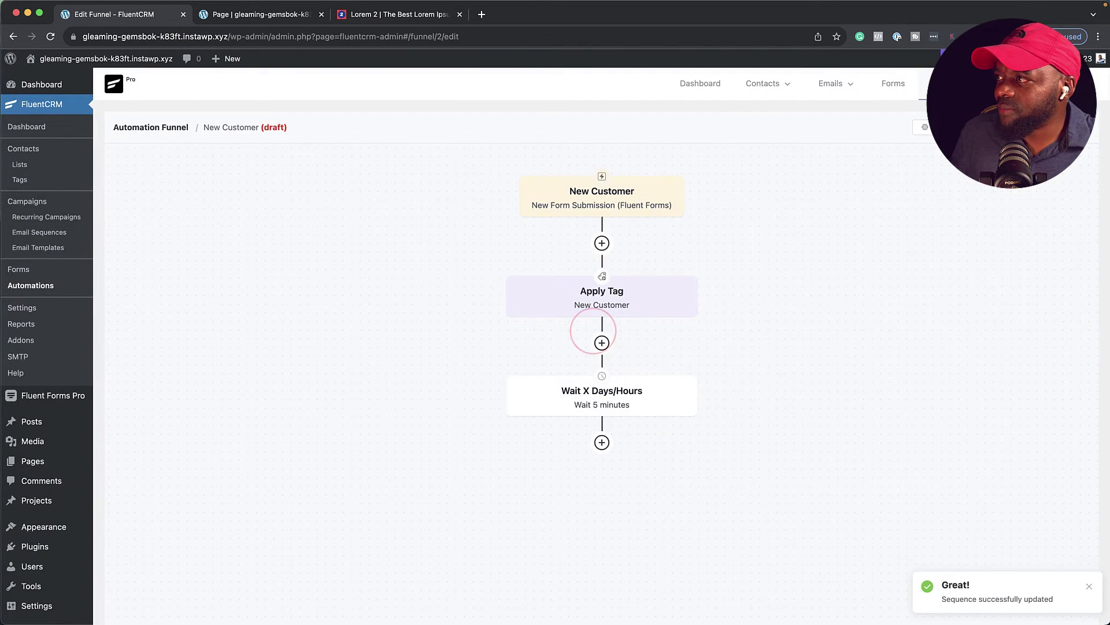
# - Add a Send Custom Email step with subject 'Thank You For Contacting Us'
pyautogui.click(599, 442)
pyautogui.click(602, 443)
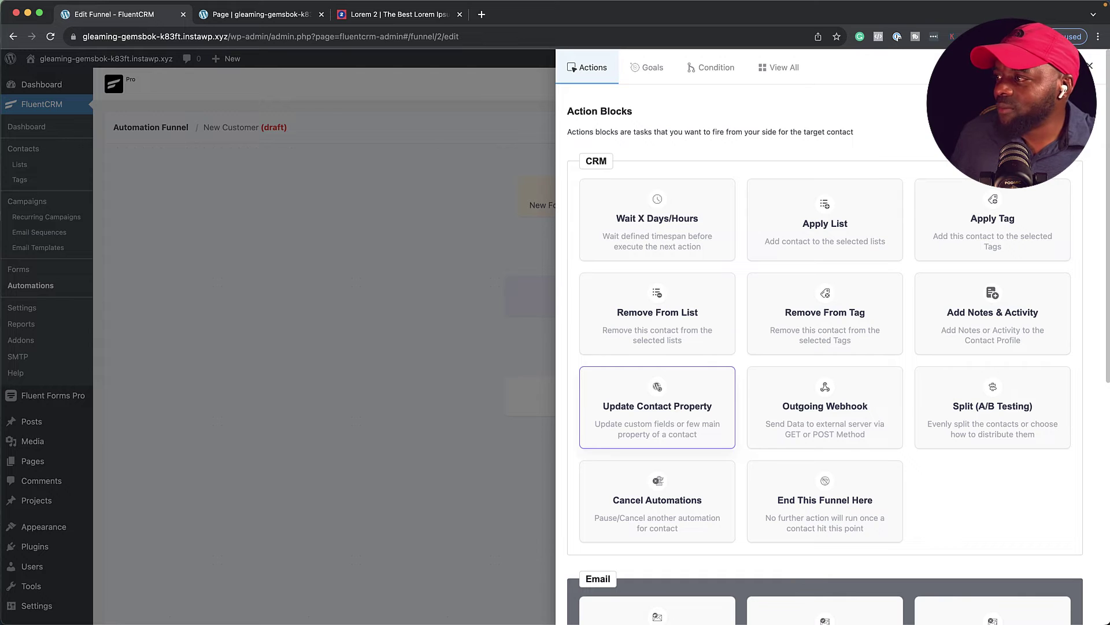
pyautogui.scroll(-5, 658, 413)
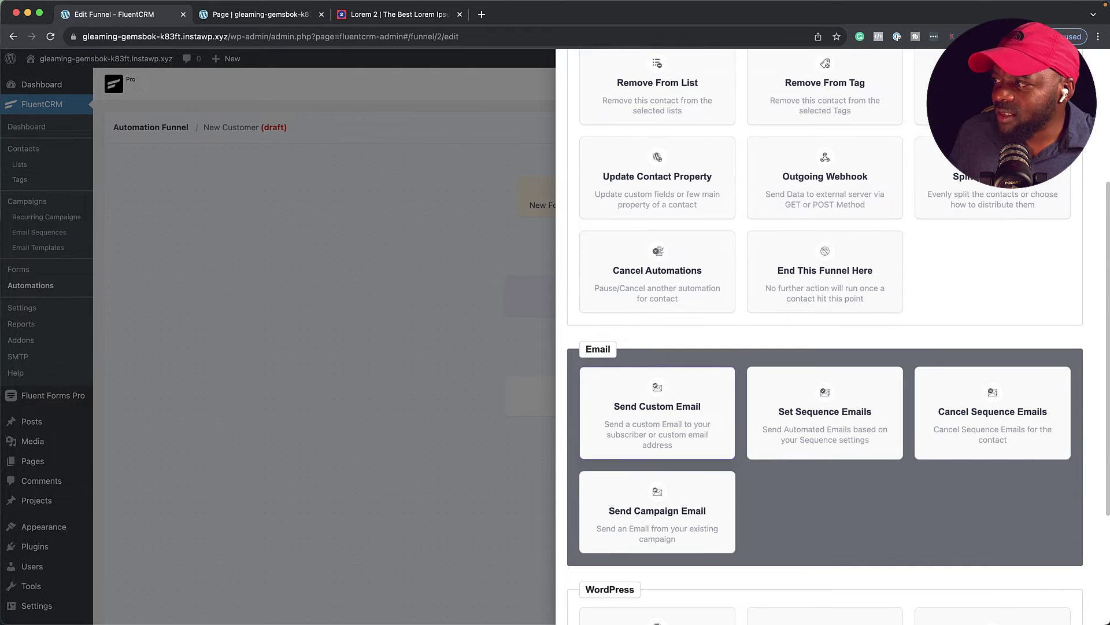
pyautogui.click(642, 422)
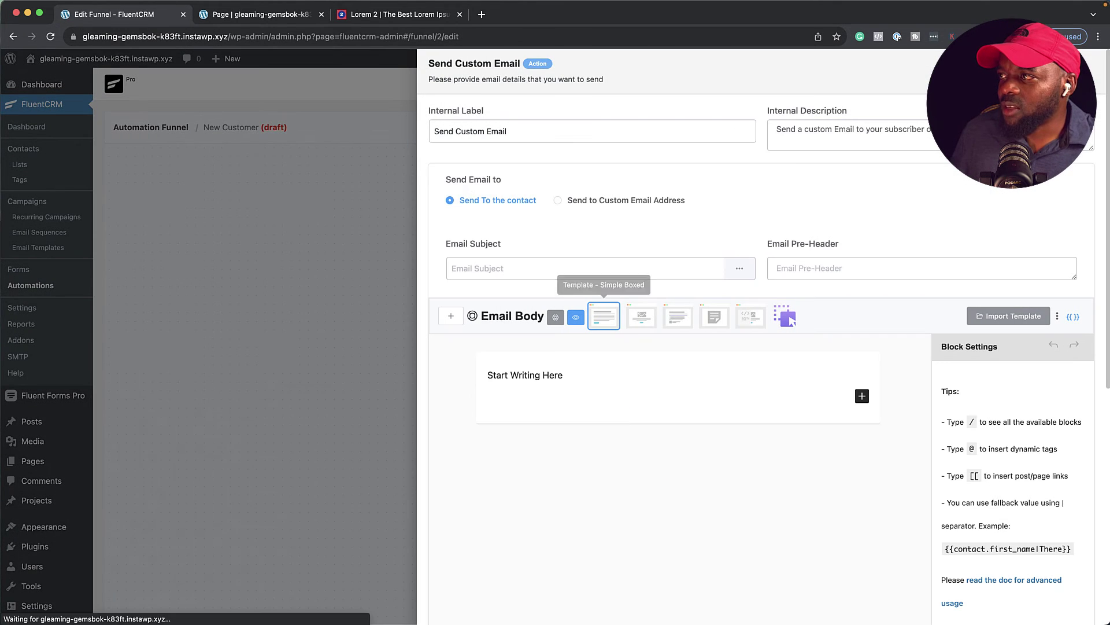
pyautogui.click(548, 271)
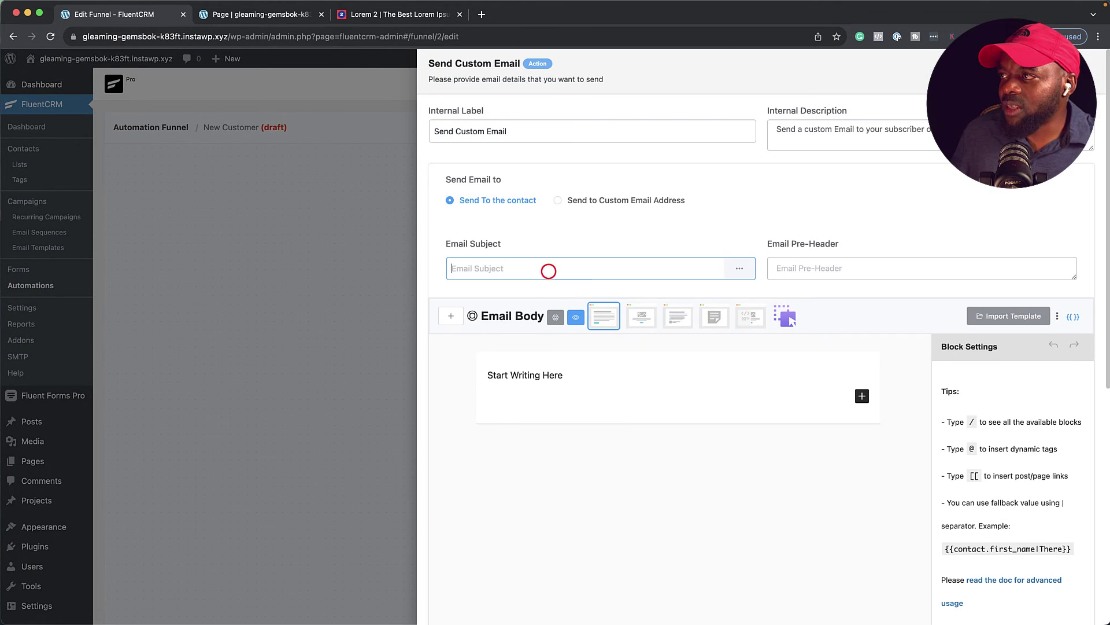
pyautogui.write('T')
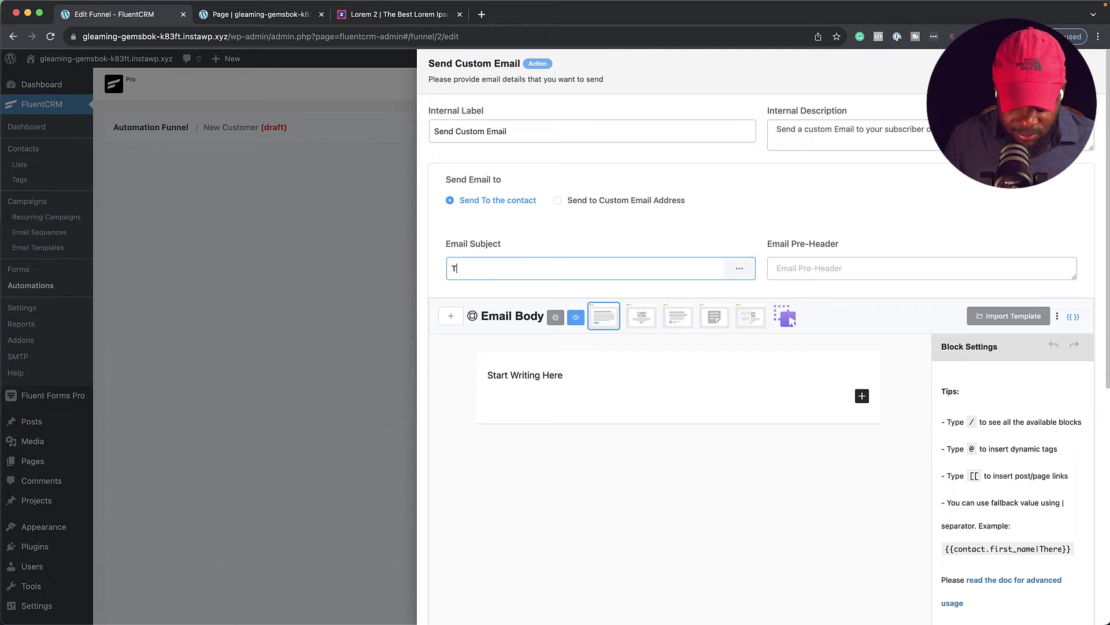
pyautogui.write('hank You For Contacting Us')
# - Replace the body with 'Hello,' followed by the contact's Full Name merge tag and a new line
pyautogui.tripleClick(525, 375)
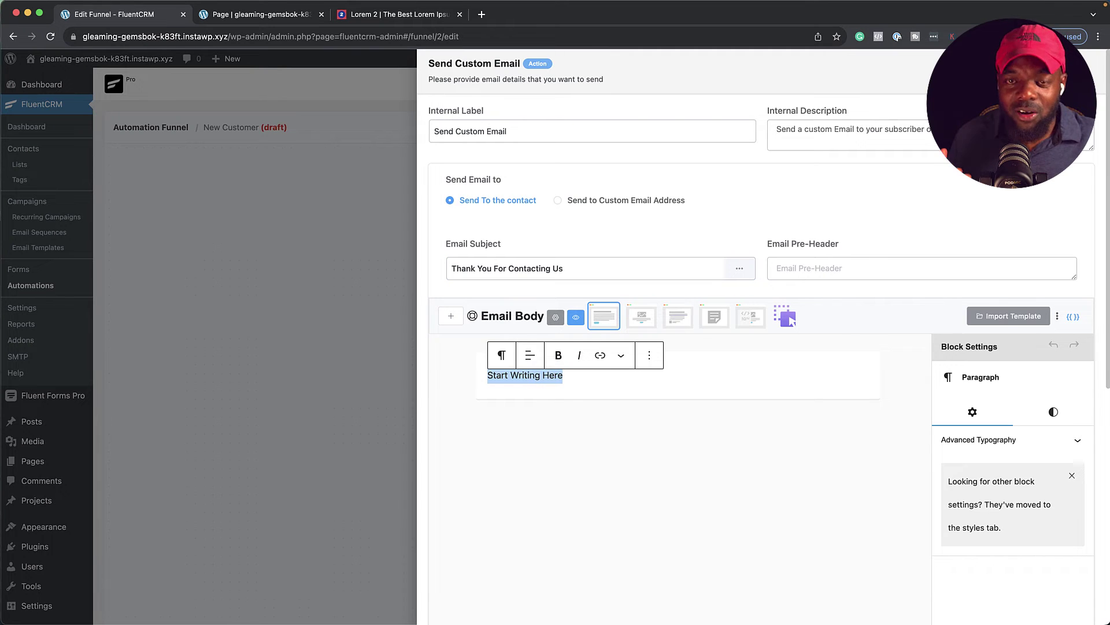
pyautogui.write('Hello,')
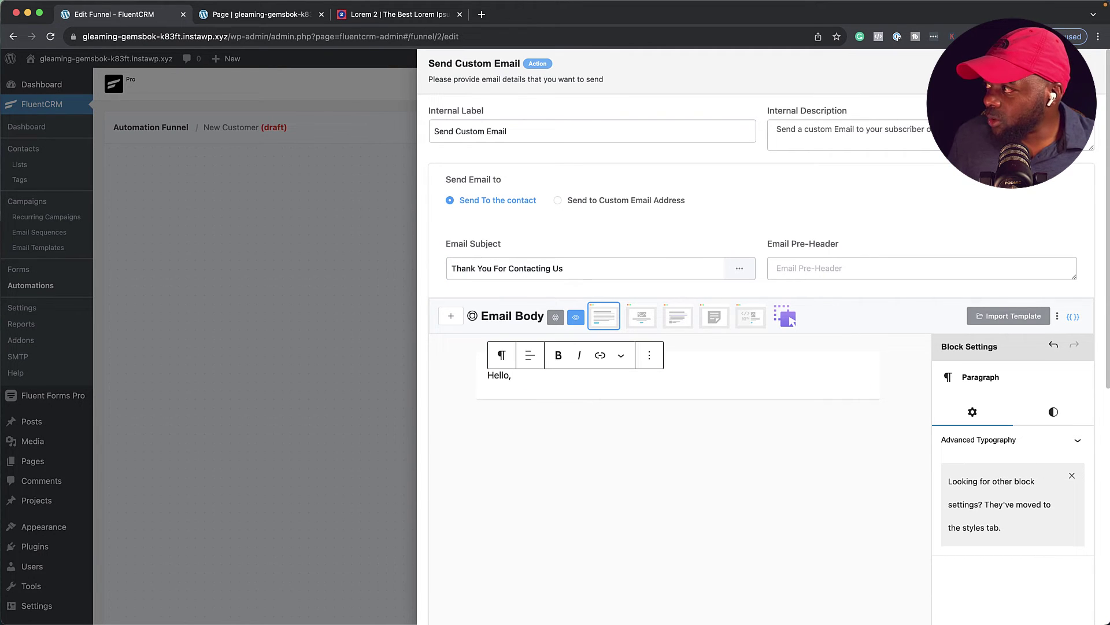
pyautogui.click(1073, 316)
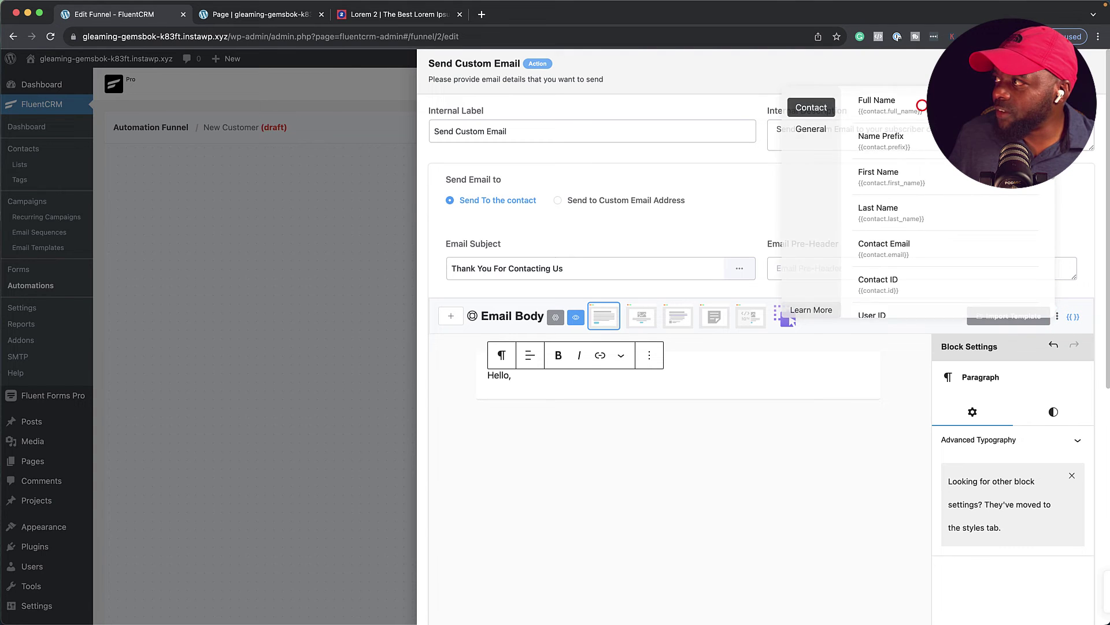
pyautogui.click(922, 105)
pyautogui.click(555, 376)
pyautogui.press('cmd+v')
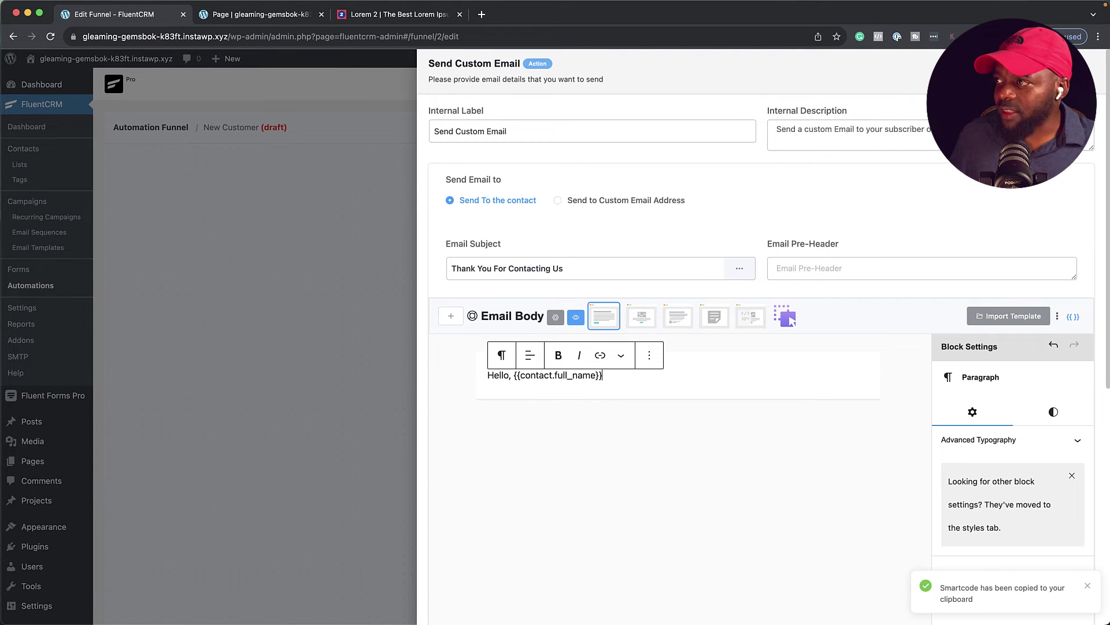
pyautogui.press('Return')
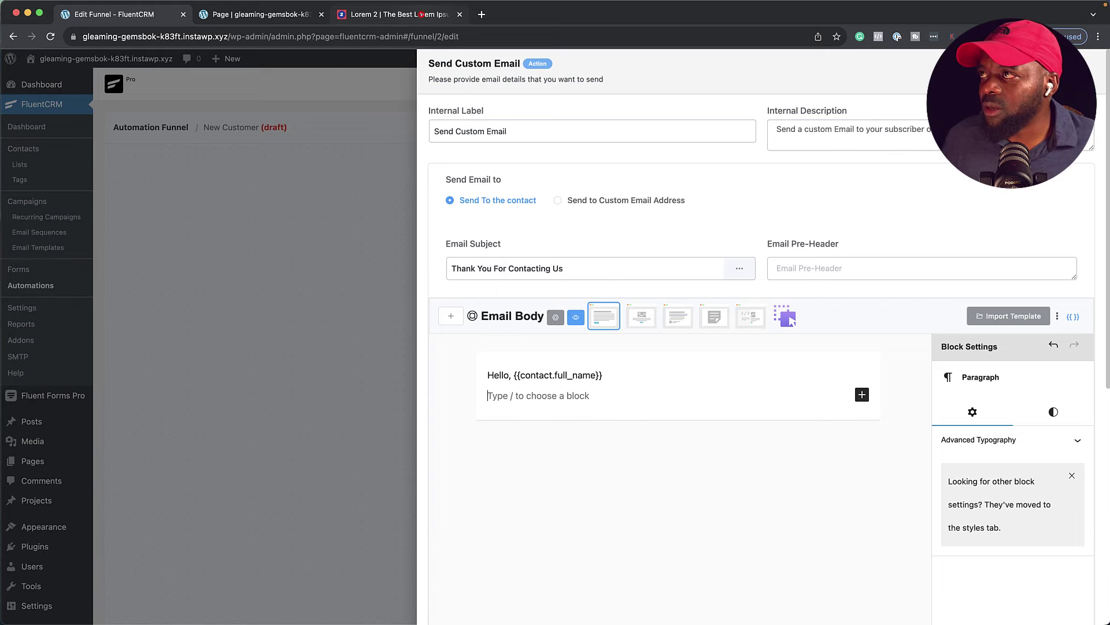
# - Paste two lorem ipsum paragraphs from lorem2.com into the body and save the email step
pyautogui.click(422, 14)
pyautogui.moveTo(459, 168); pyautogui.dragTo(531, 260)
pyautogui.rightClick(561, 186)
pyautogui.click(579, 215)
pyautogui.press('super+1')
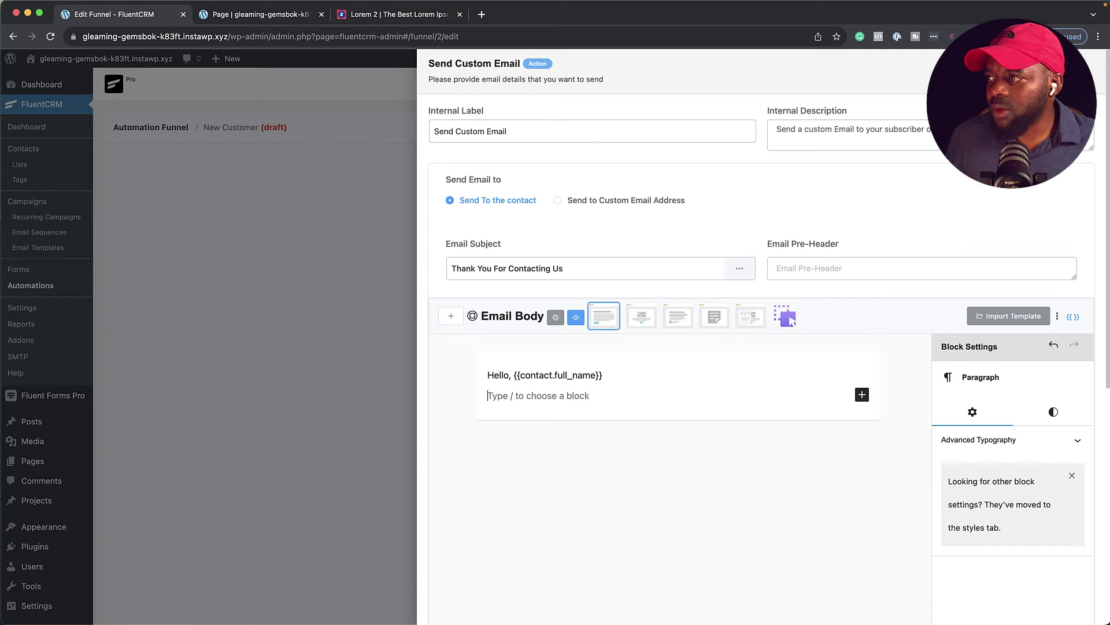
pyautogui.press('super+v')
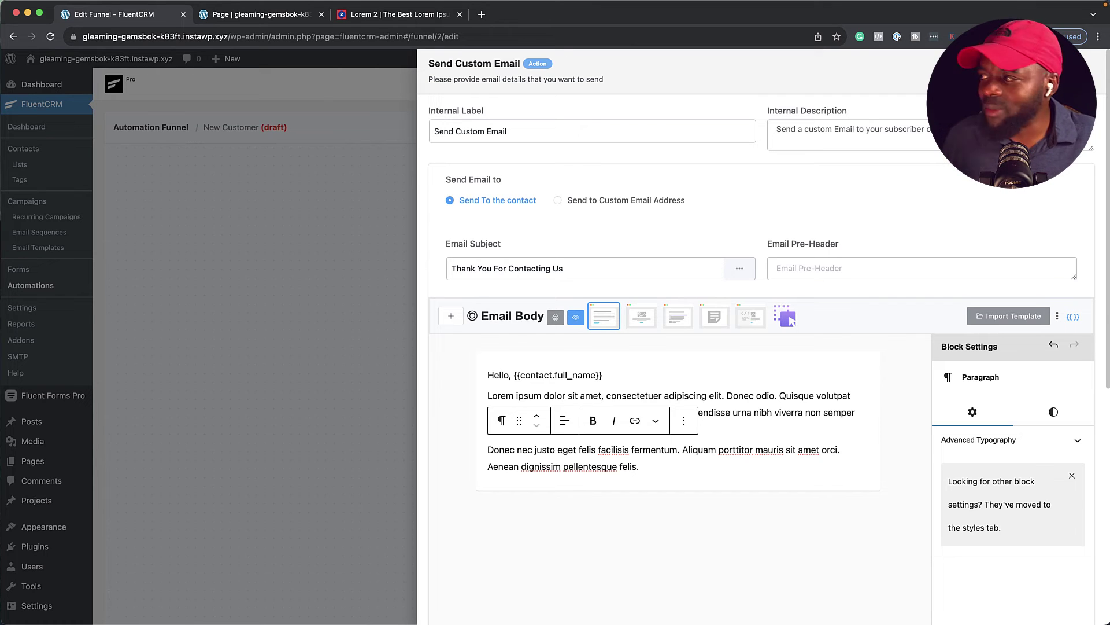
pyautogui.scroll(-10, 761, 347)
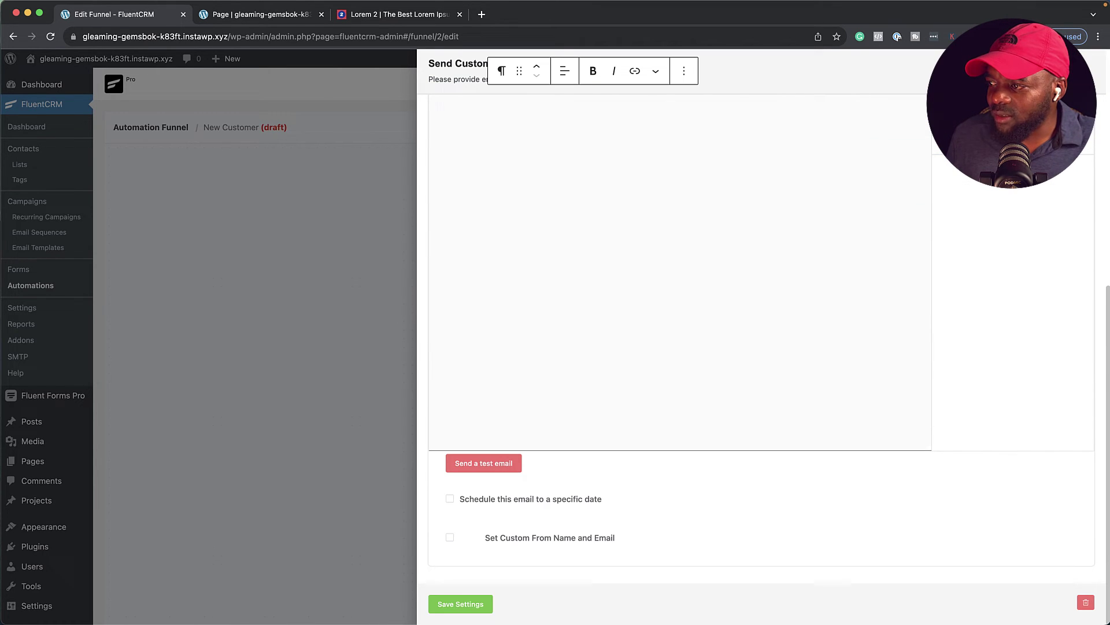
pyautogui.click(447, 604)
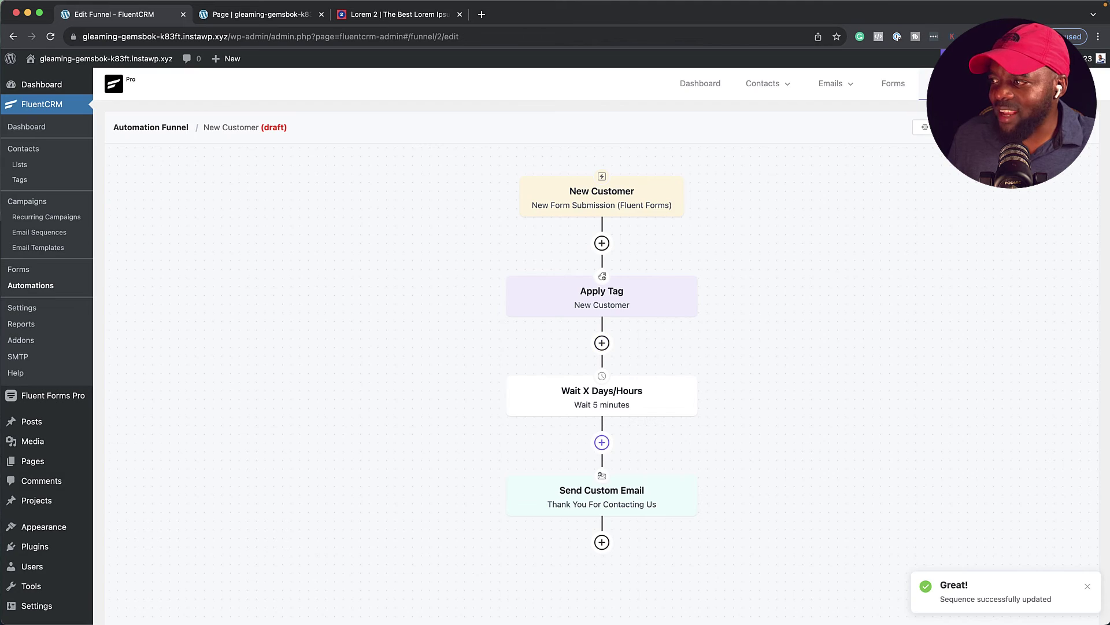
# - Append an End This Funnel Here action after the custom email step
pyautogui.moveTo(602, 541)
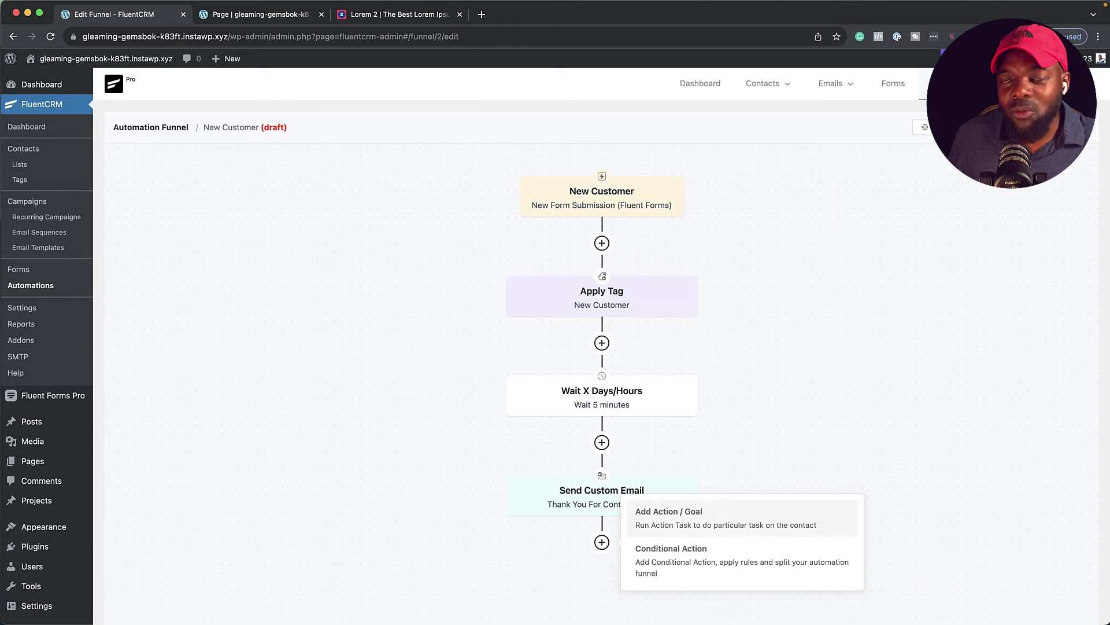
pyautogui.click(664, 520)
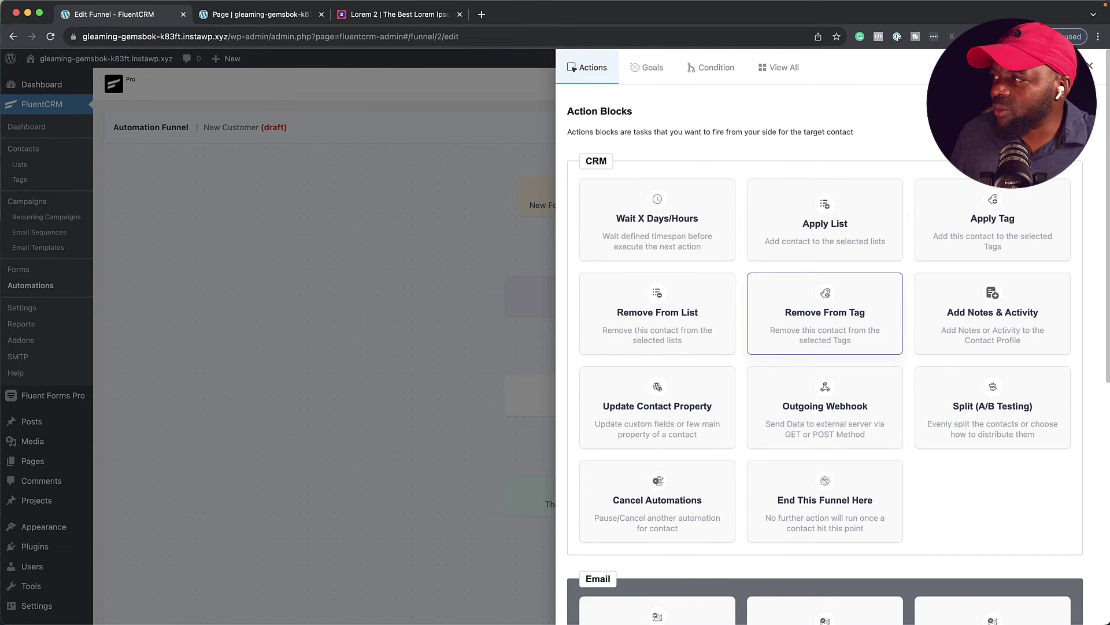
pyautogui.scroll(-2, 825, 376)
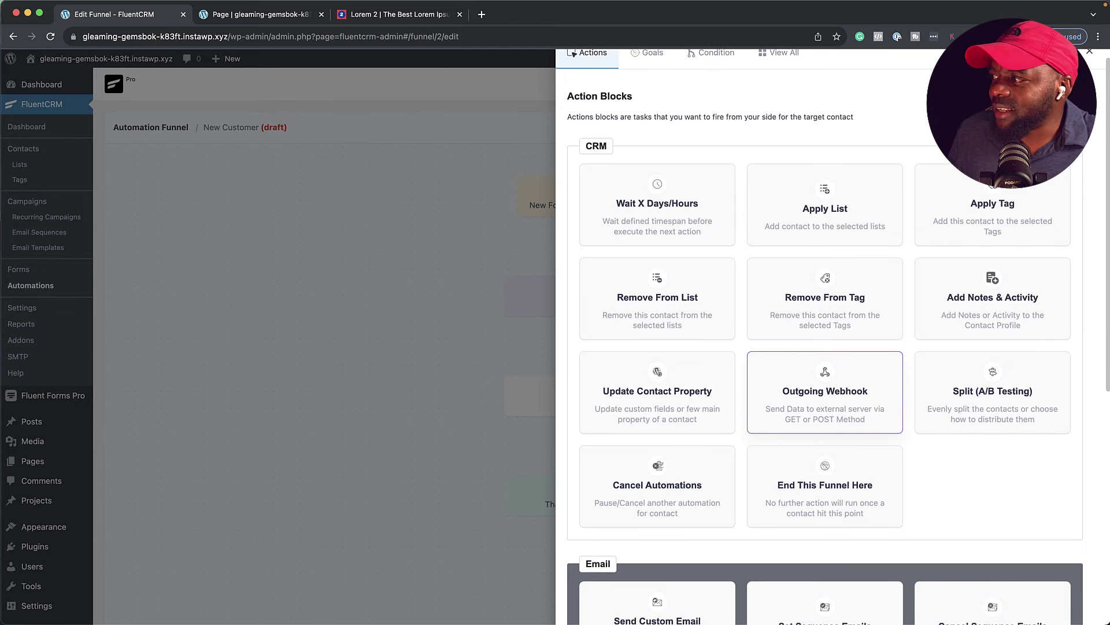
pyautogui.scroll(-10, 825, 347)
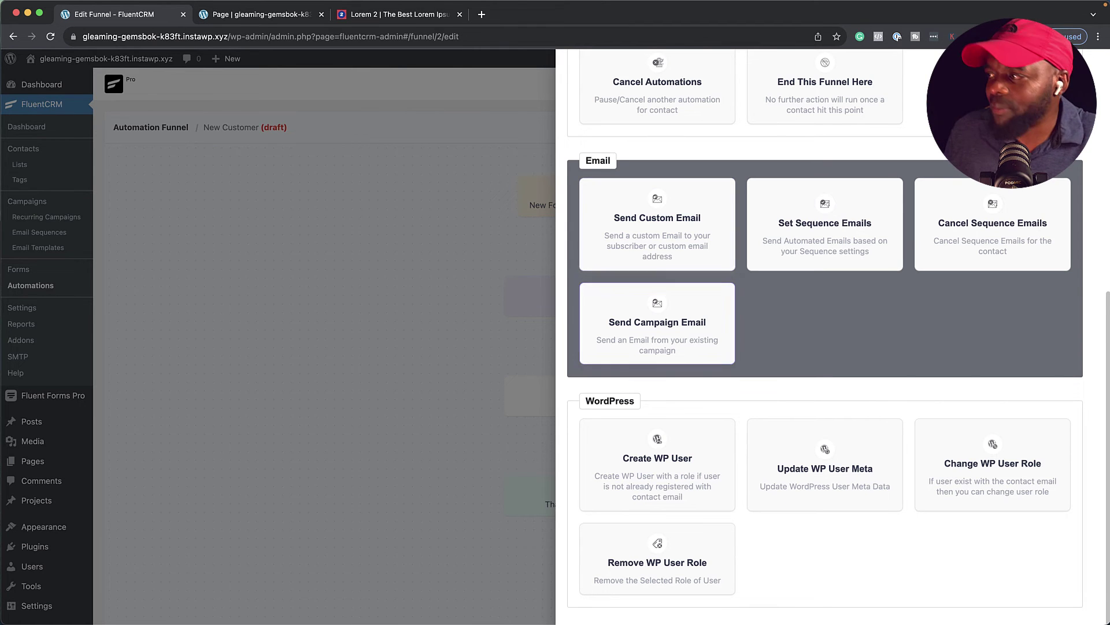
pyautogui.scroll(10, 820, 347)
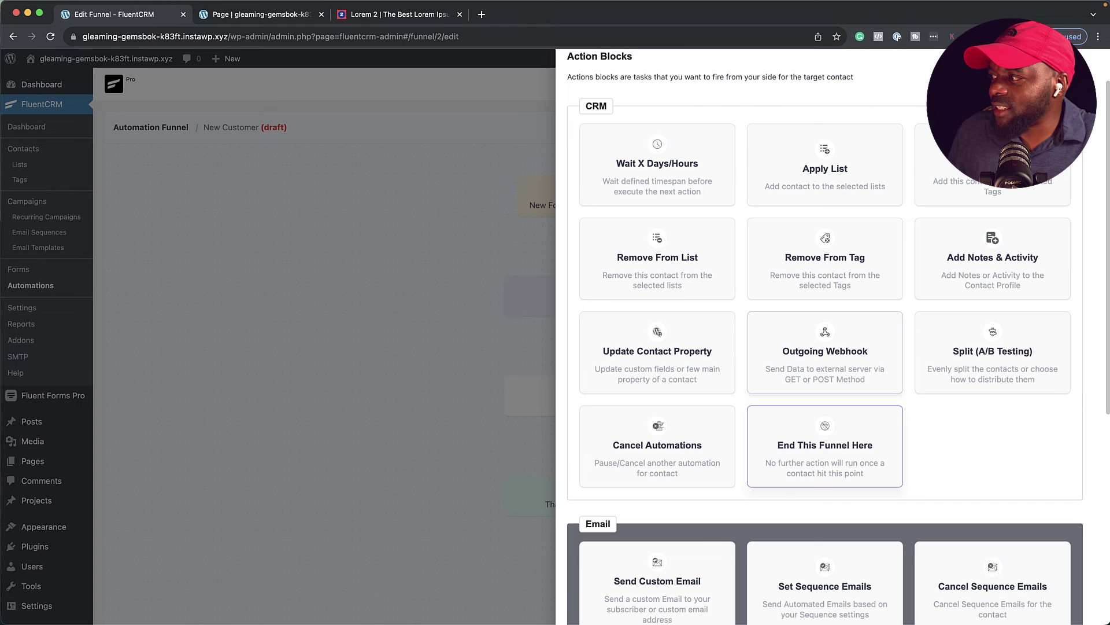
pyautogui.click(820, 461)
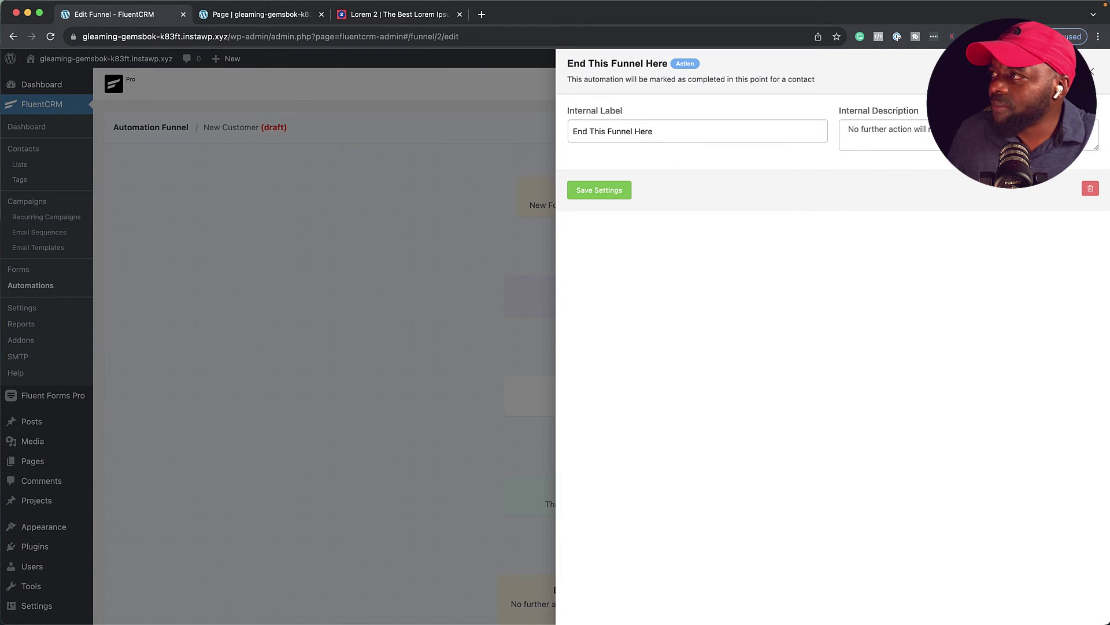
# - Save the End This Funnel Here step, publish New Customer, and open its Stats report
pyautogui.click(587, 186)
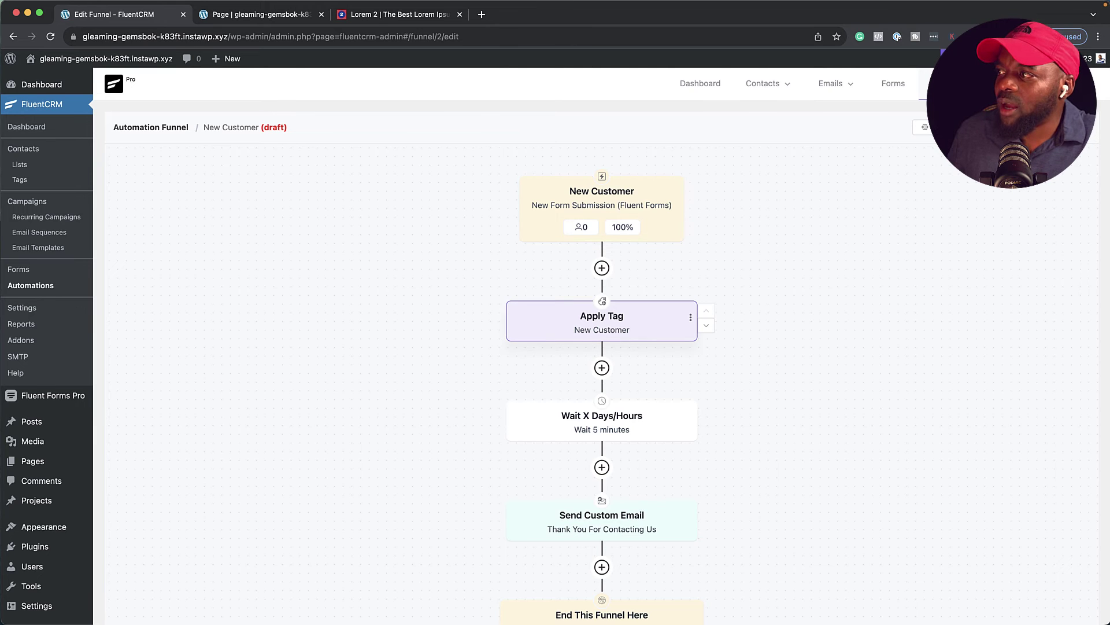
pyautogui.scroll(-1, 601, 509)
pyautogui.scroll(-5, 602, 347)
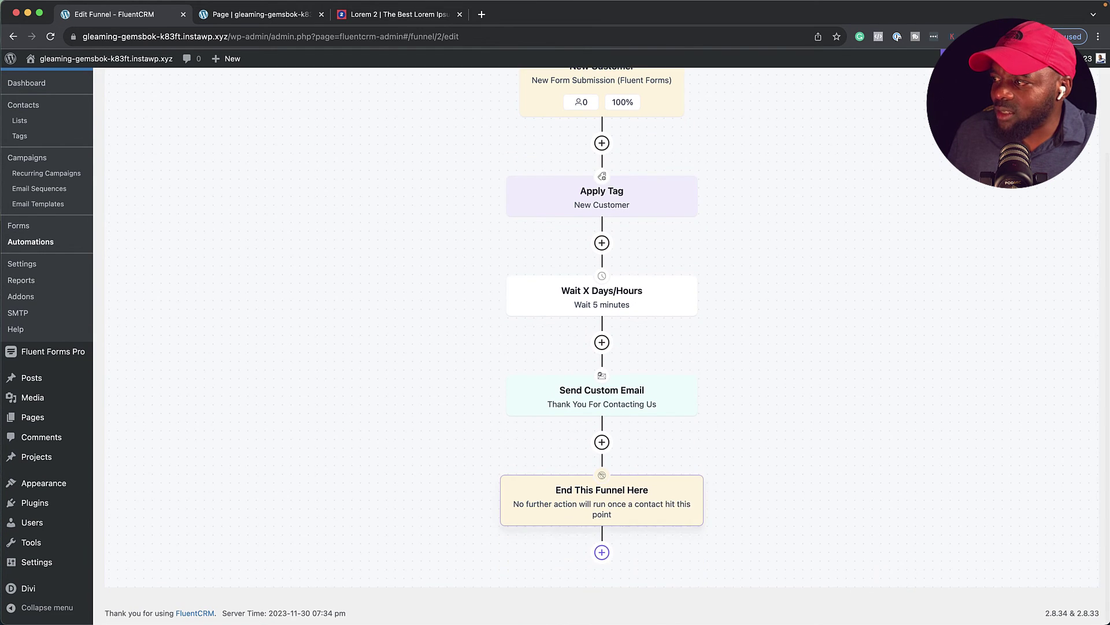
pyautogui.moveTo(602, 240)
pyautogui.scroll(5, 602, 241)
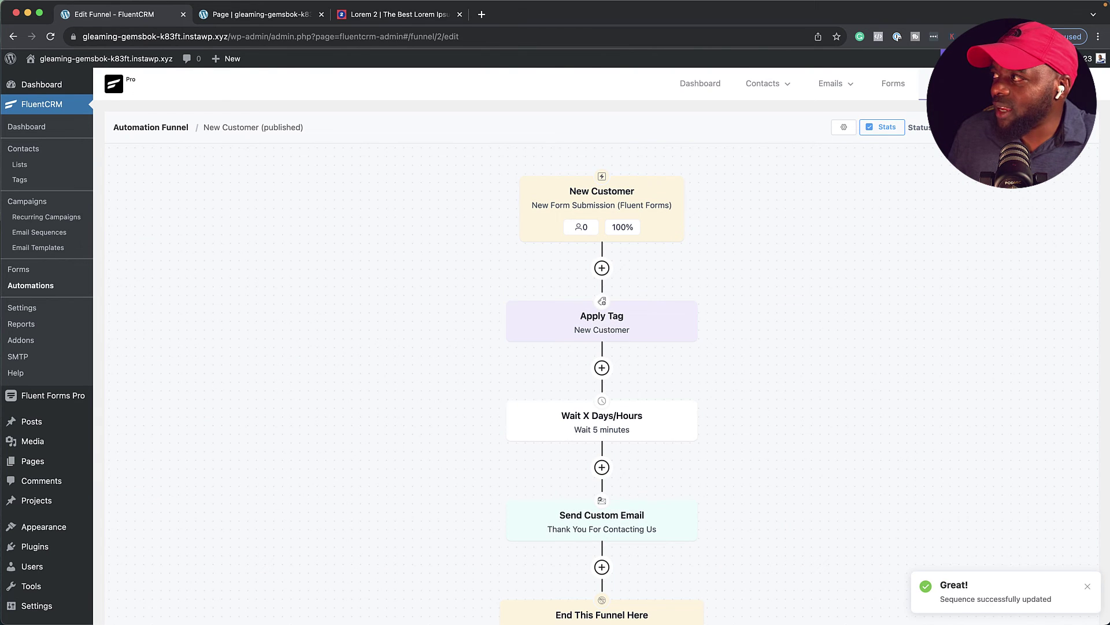
pyautogui.click(882, 126)
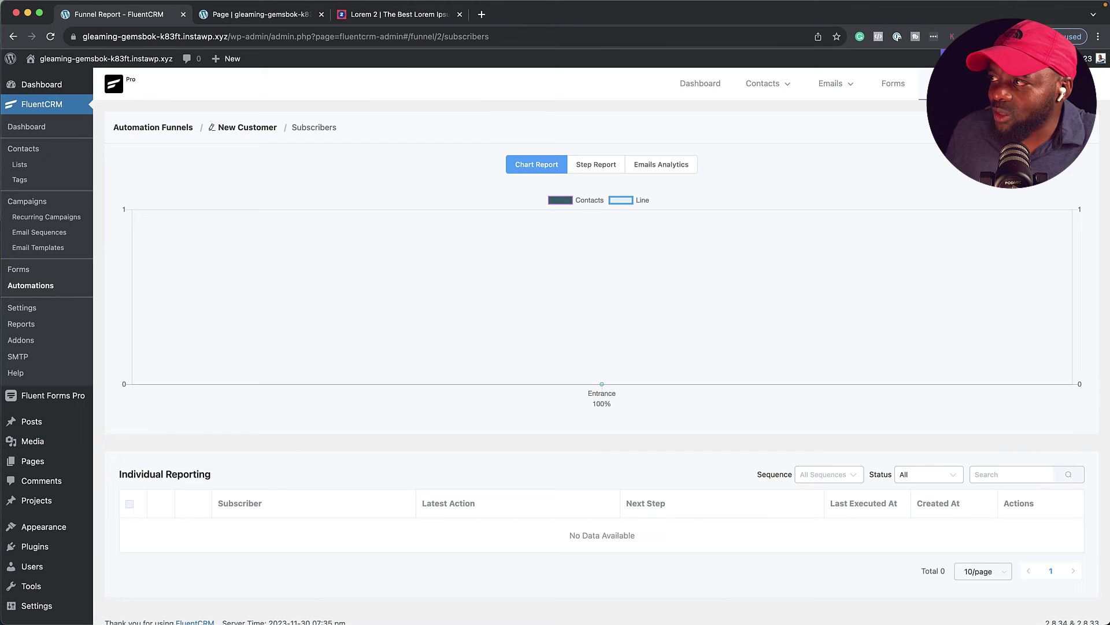
# - Check the Step Report breakdown, then go back to the Automation Funnels list via the breadcrumb
pyautogui.click(606, 163)
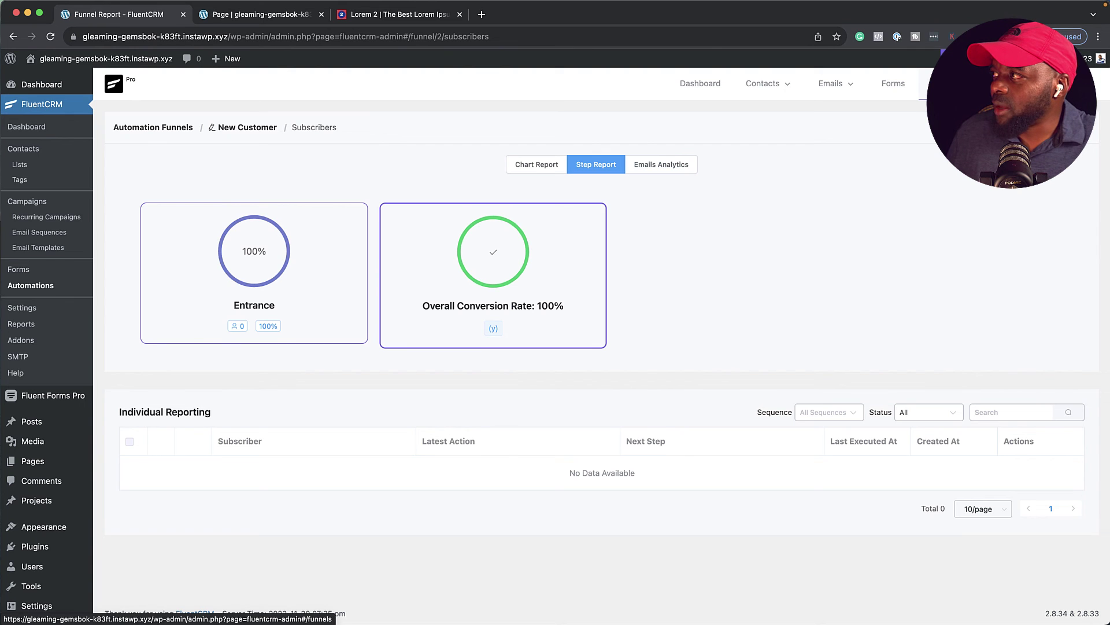
pyautogui.click(153, 127)
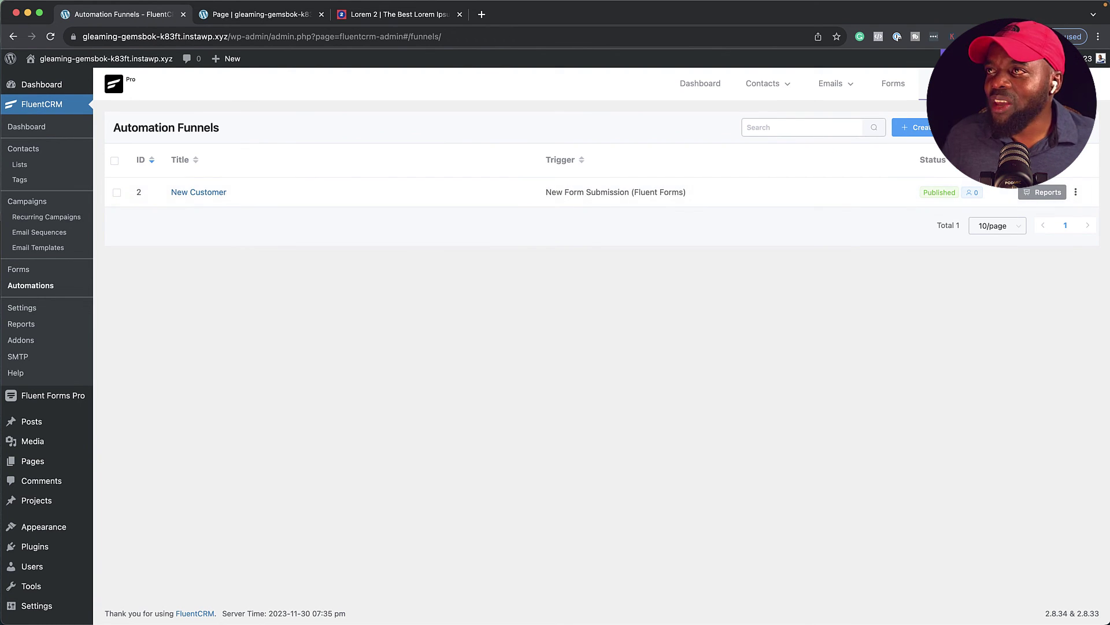
# - Check the Divi contact-form page, then reopen the New Customer funnel from Automation Funnels
pyautogui.click(271, 16)
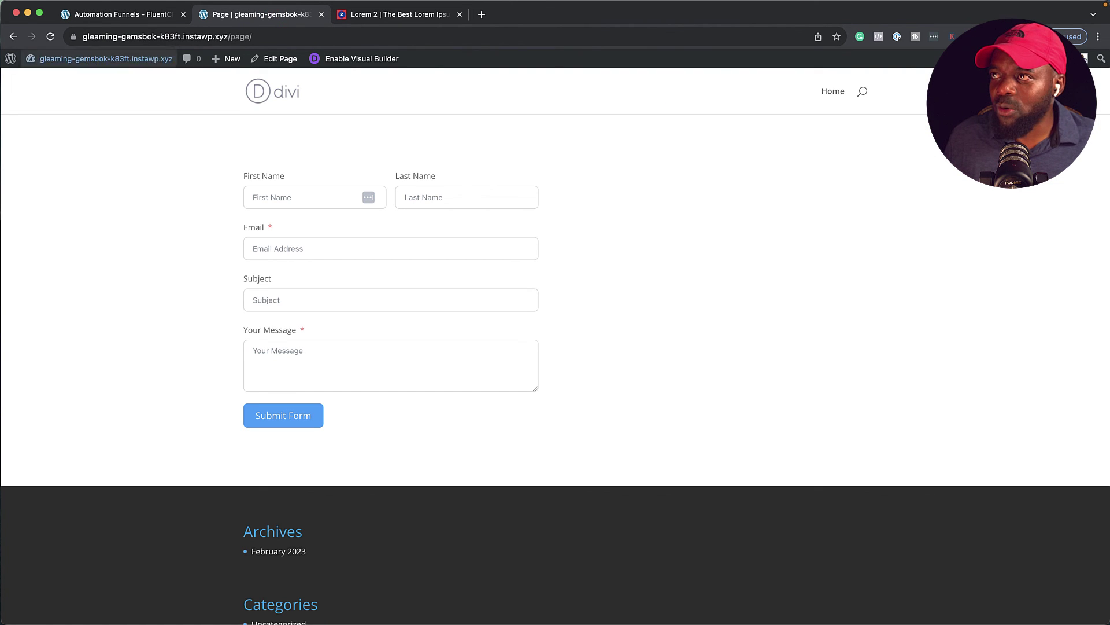
pyautogui.click(134, 19)
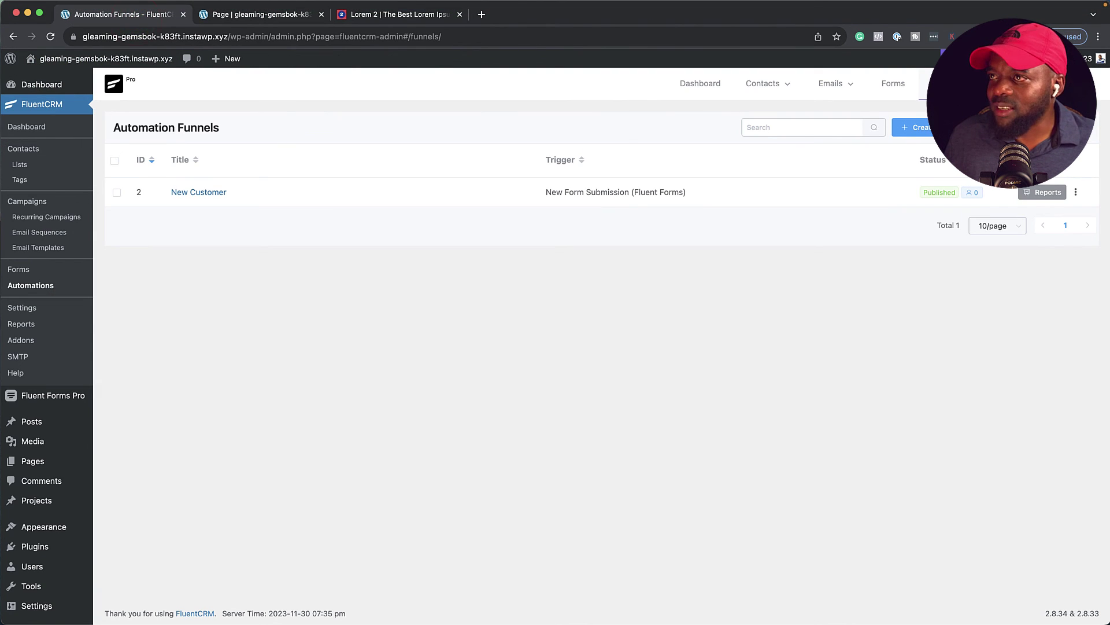
pyautogui.click(218, 192)
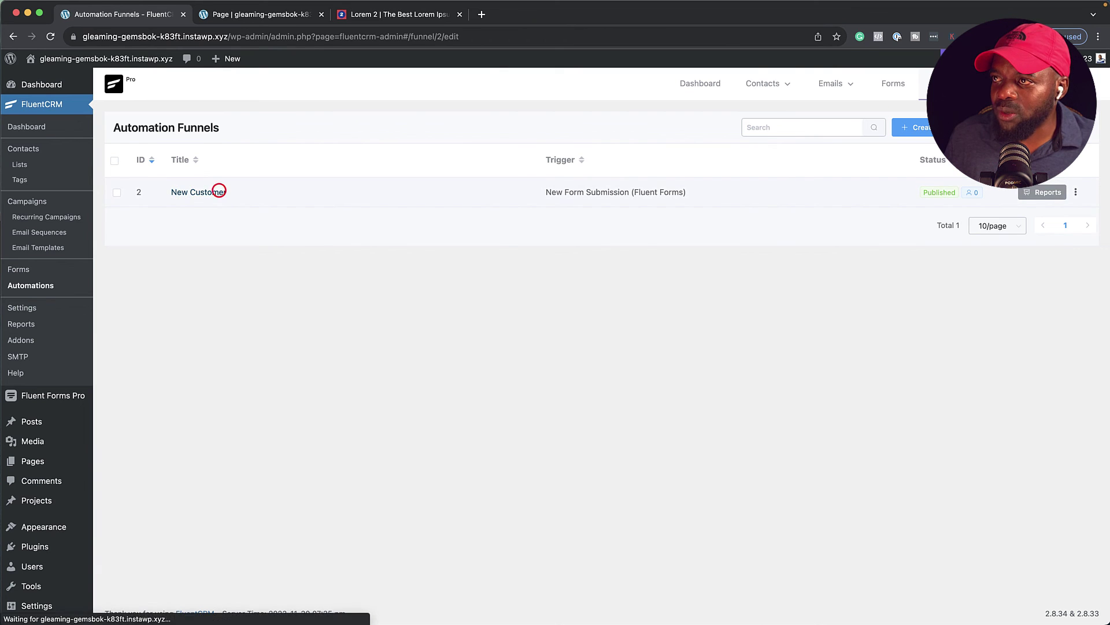